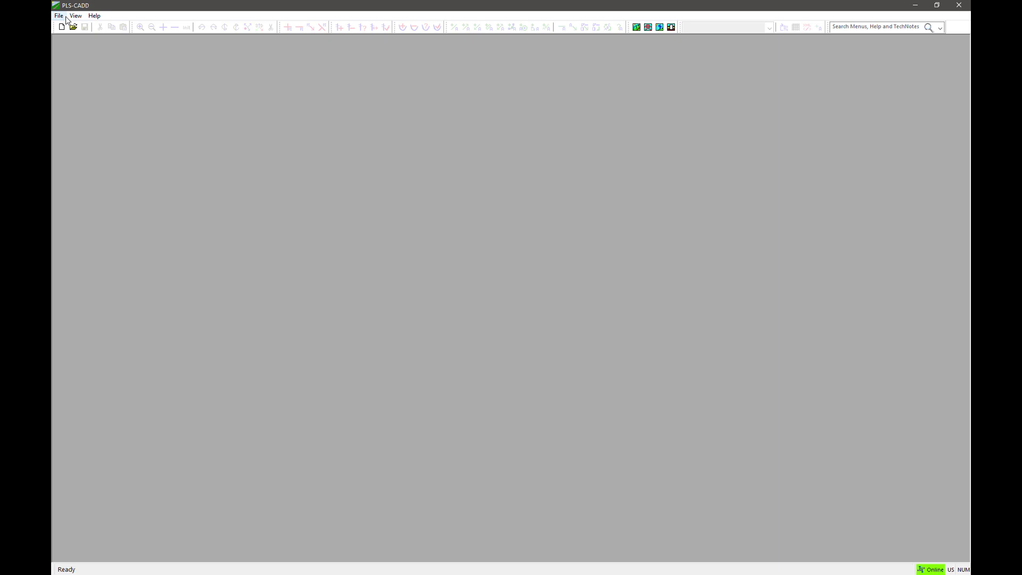
- Open the PLS-Grid Grid View map of Wisconsin power-line projects coloured by voltage
click(63, 18)
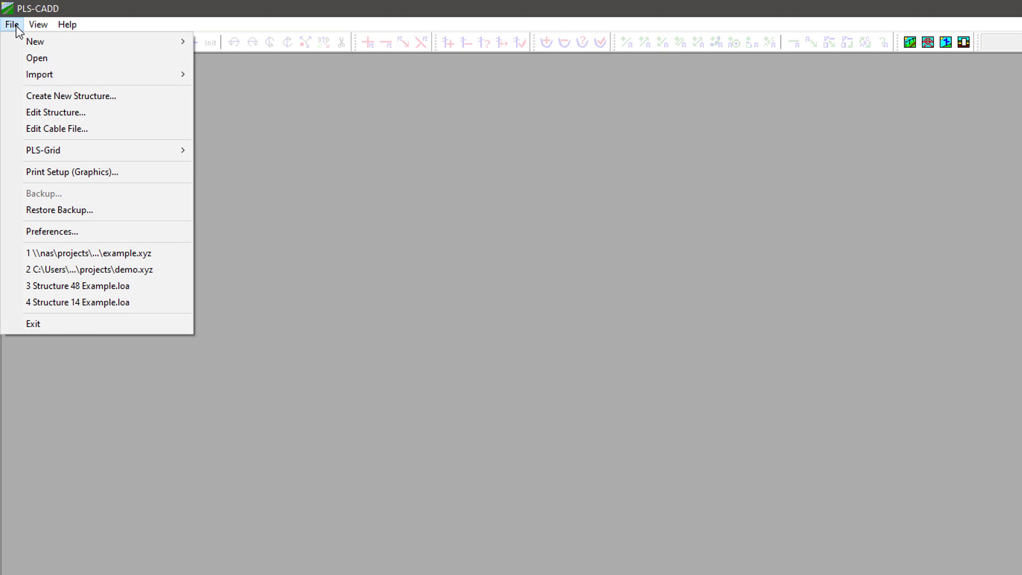
mouse_move(128, 152)
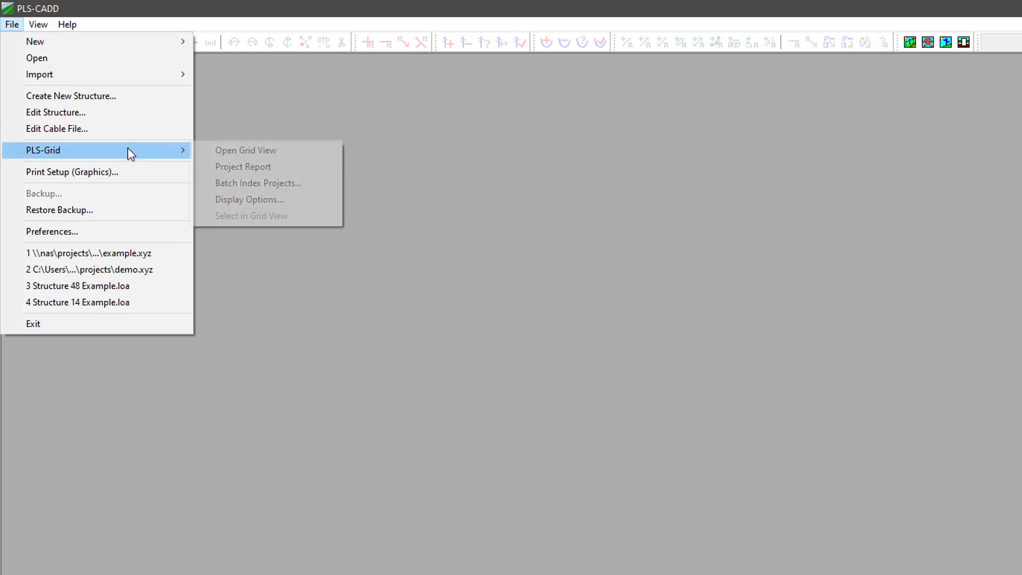
click(272, 158)
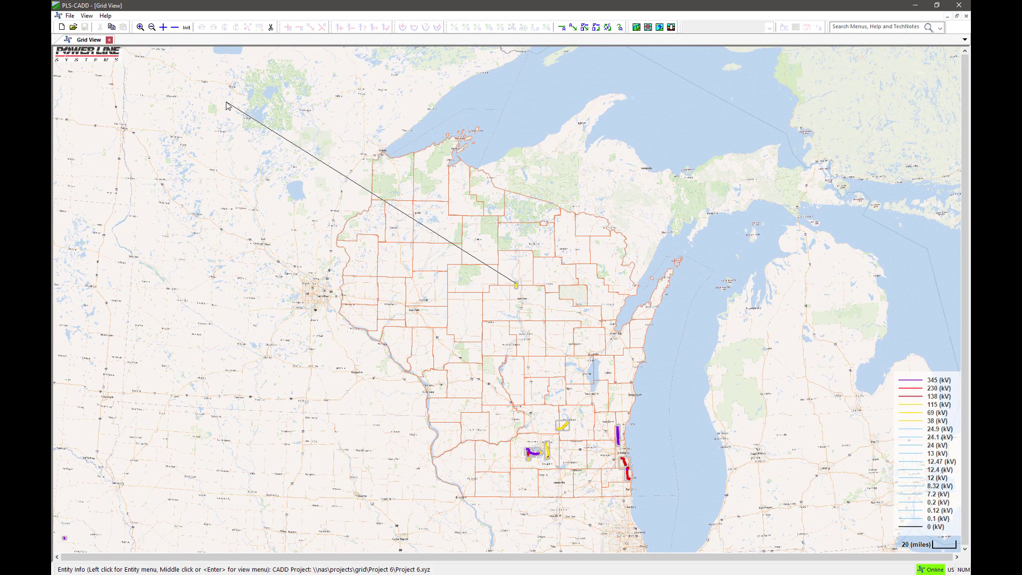
mouse_move(514, 499)
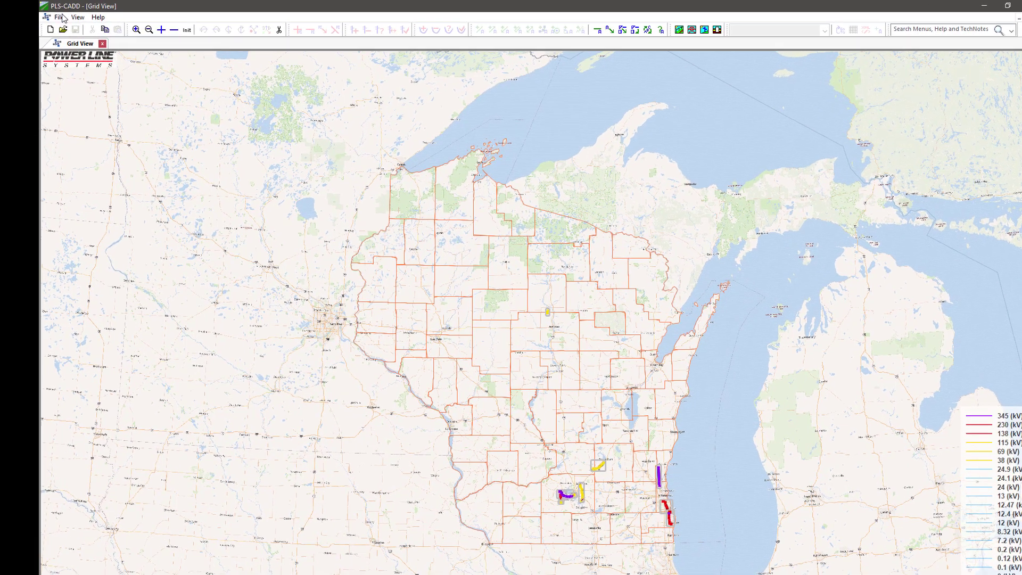
- Open the Grid View Display Options dialog with project and voltage line colours and thicknesses
click(62, 17)
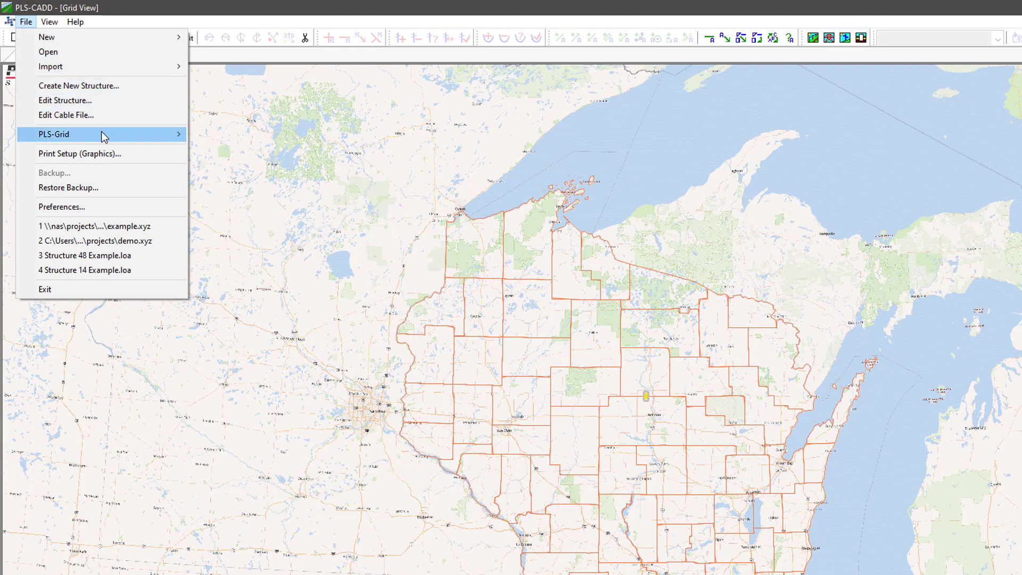
mouse_move(104, 138)
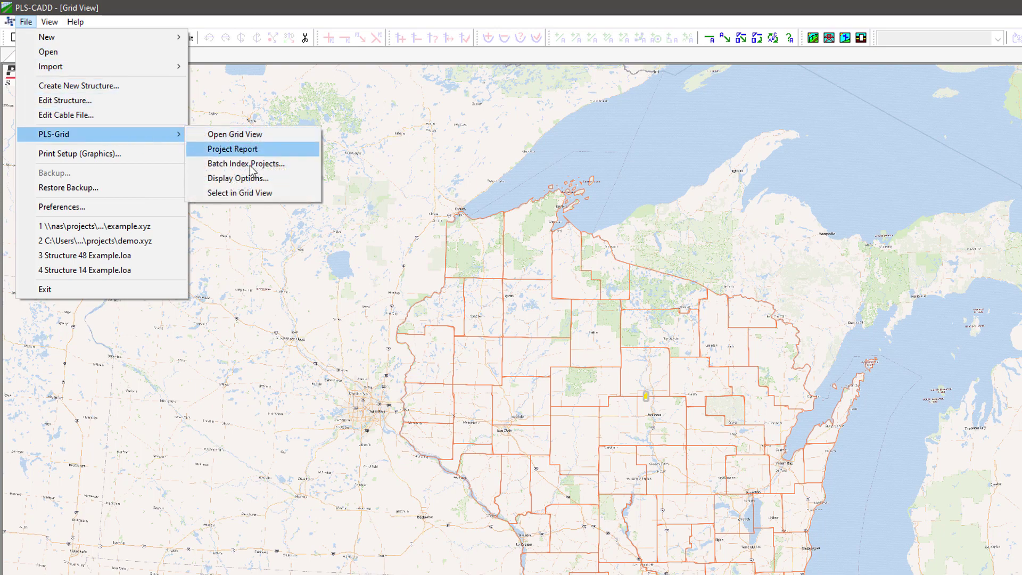
click(292, 178)
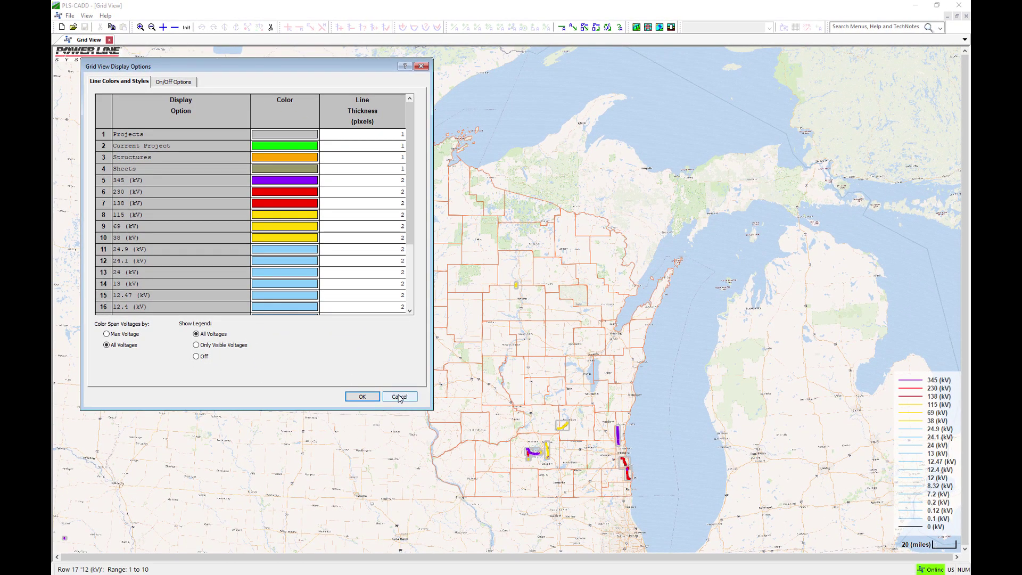
- Close Display Options and zoom into the Verona project until structures 1–6 and 35–41 show
click(415, 425)
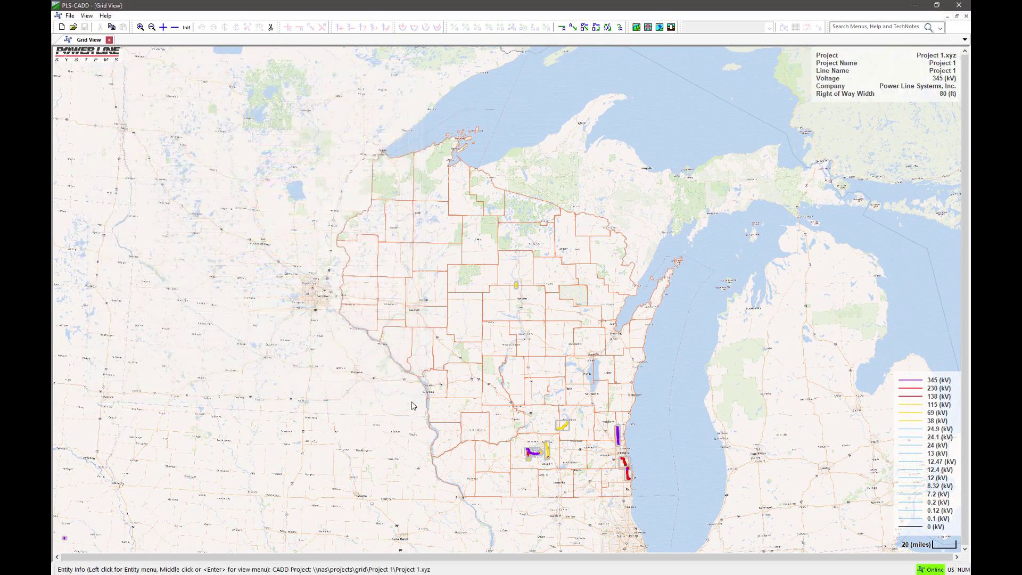
scroll(521, 477, up, 3)
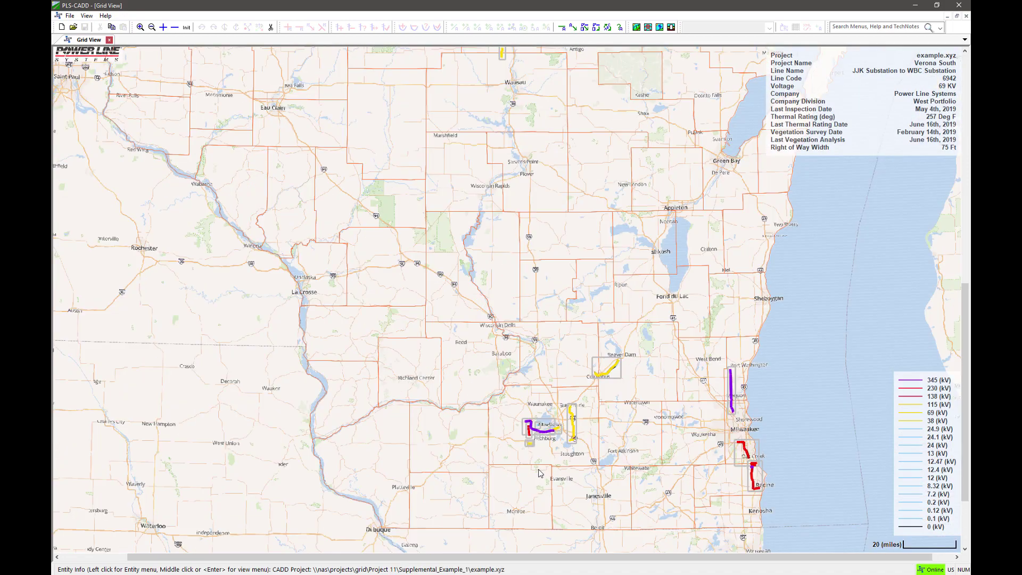
scroll(541, 473, up, 1)
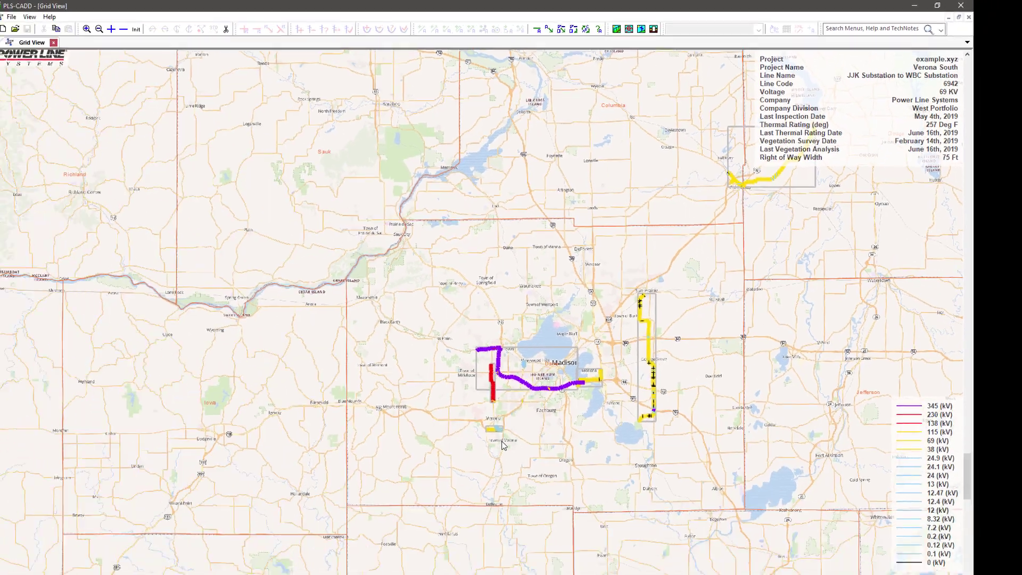
scroll(530, 405, up, 5)
scroll(530, 404, up, 5)
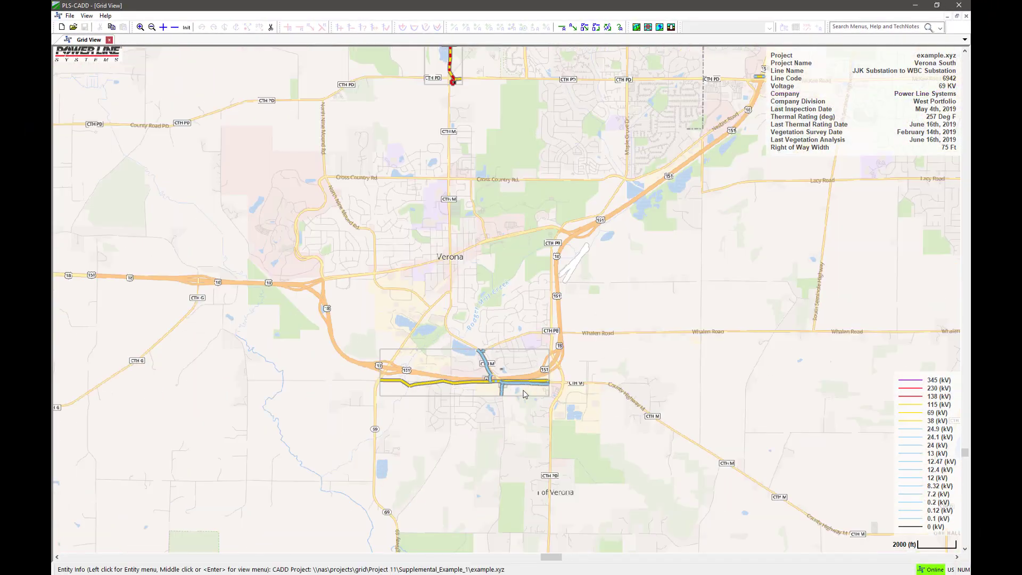
scroll(568, 390, up, 2)
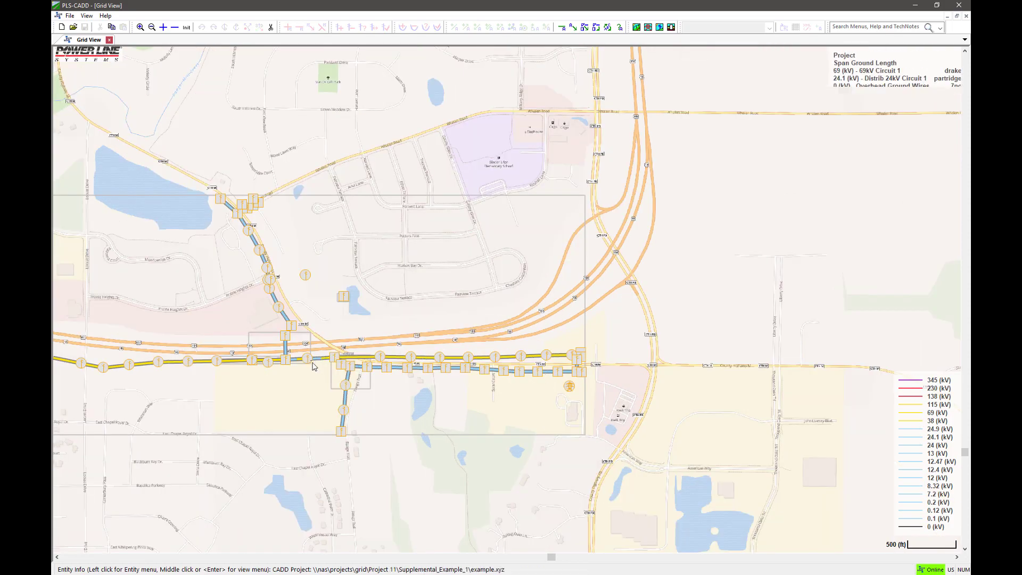
scroll(321, 369, up, 5)
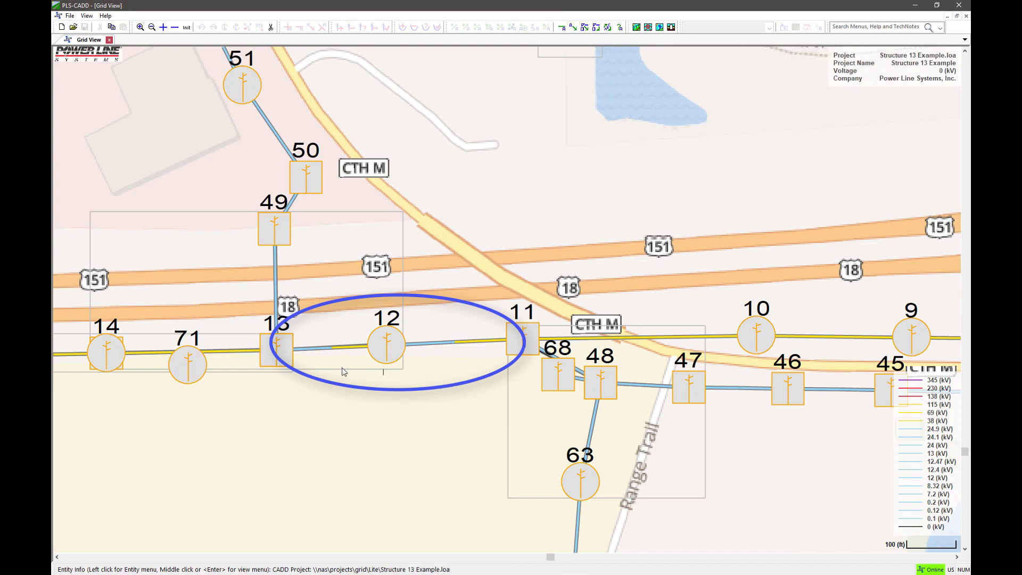
scroll(371, 361, down, 5)
scroll(371, 361, up, 8)
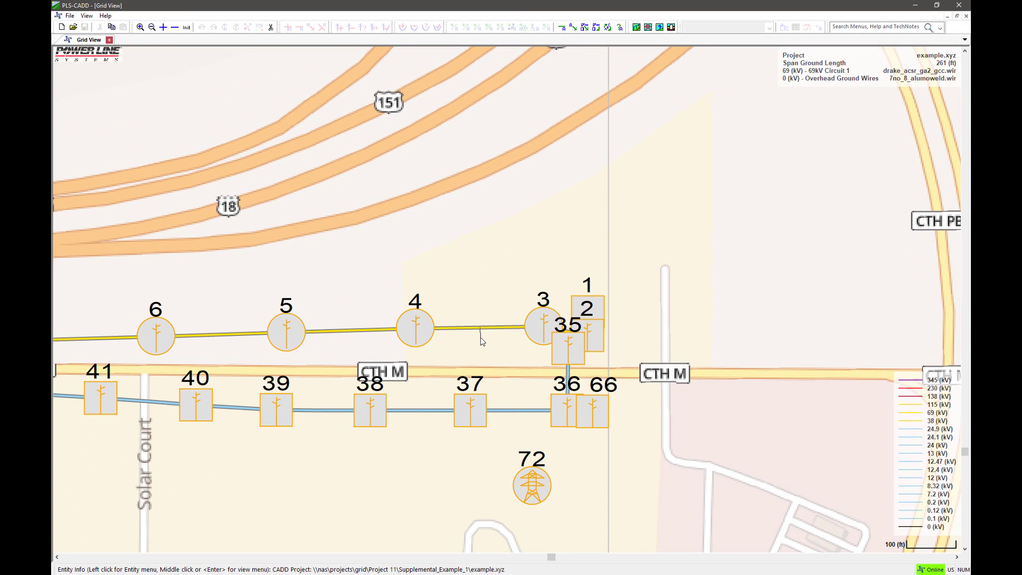
- Load example.xyz from its span, then view the span's P&P sheet_3.pdf and close it
click(481, 339)
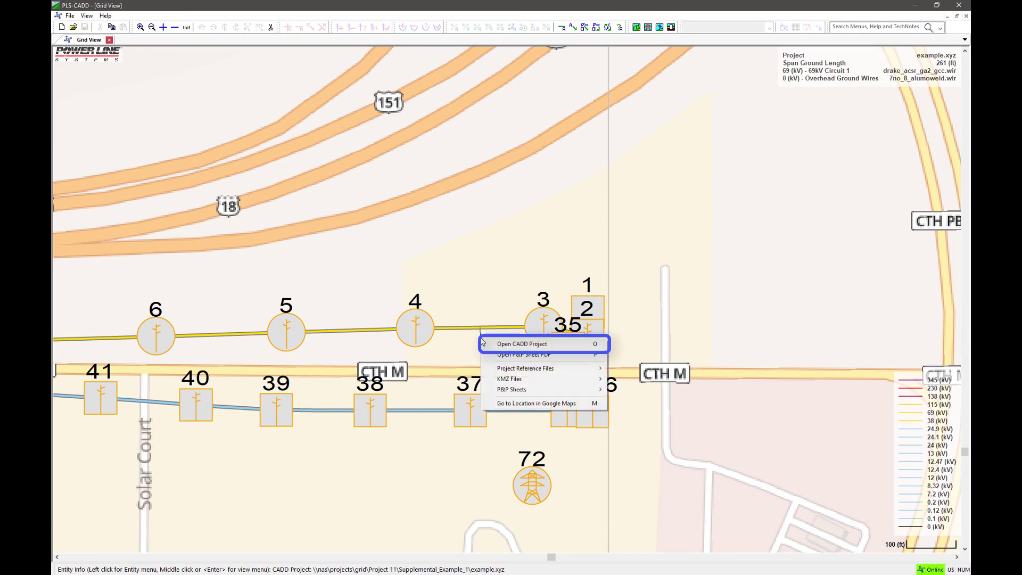
click(524, 344)
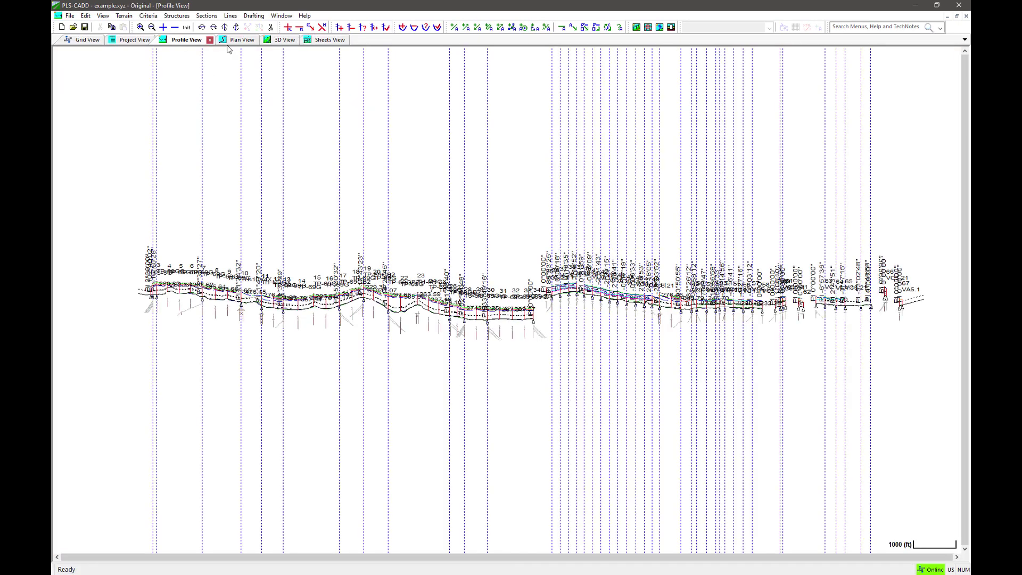
click(87, 39)
right_click(516, 331)
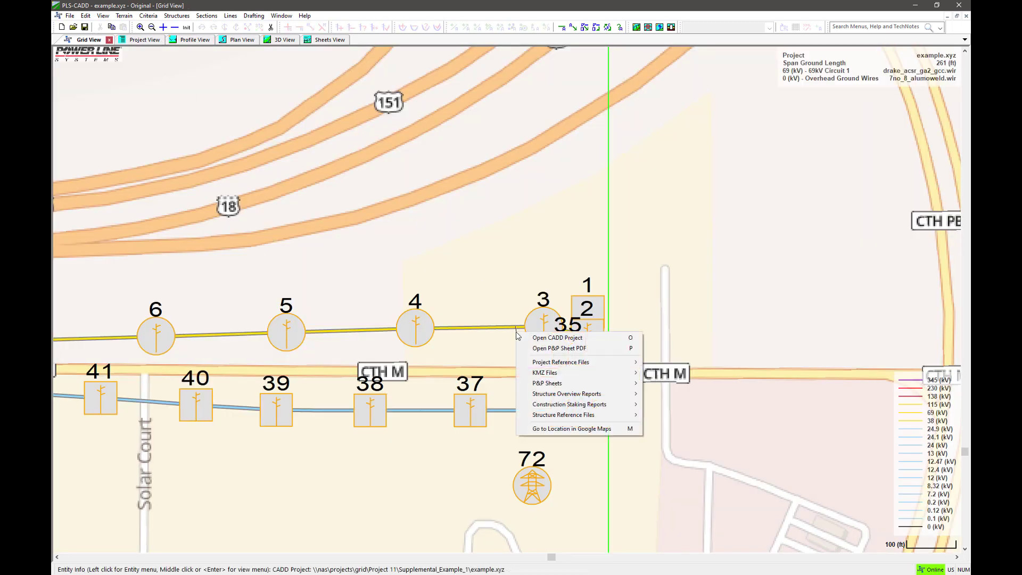
click(547, 349)
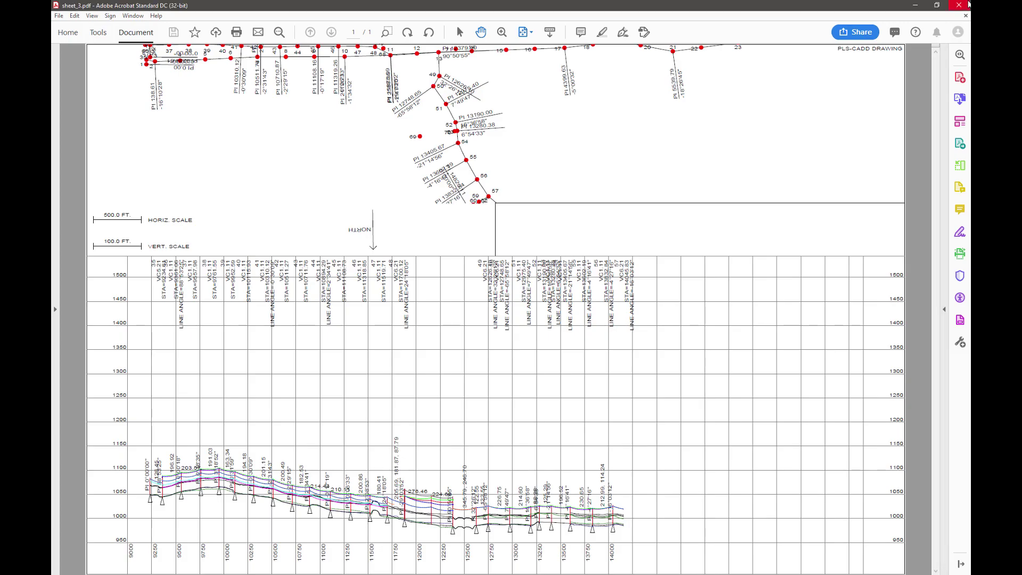
click(966, 4)
- Open the span's Project Reference Files KMZ example.kmz in Google Earth Pro
right_click(478, 337)
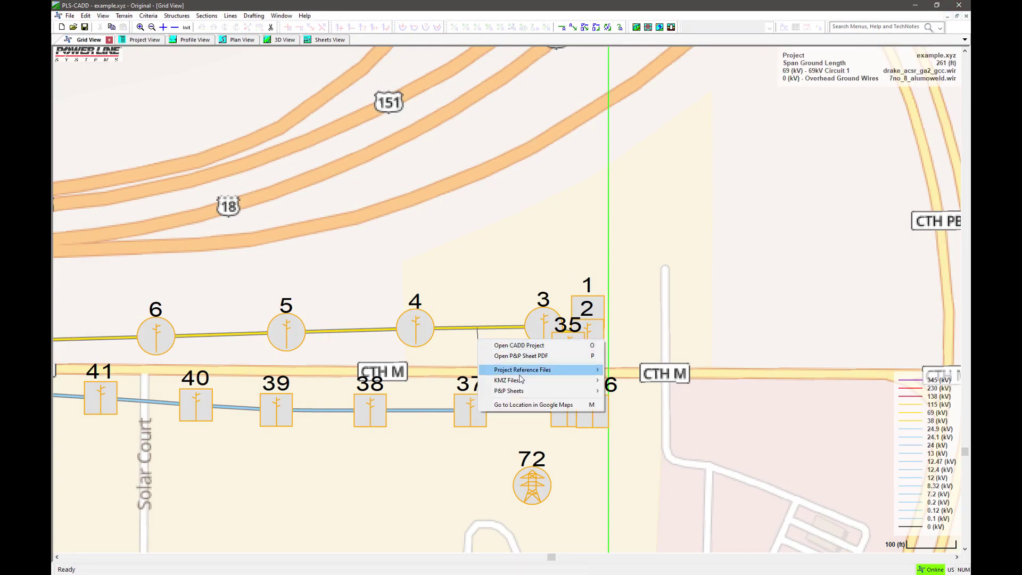
mouse_move(522, 375)
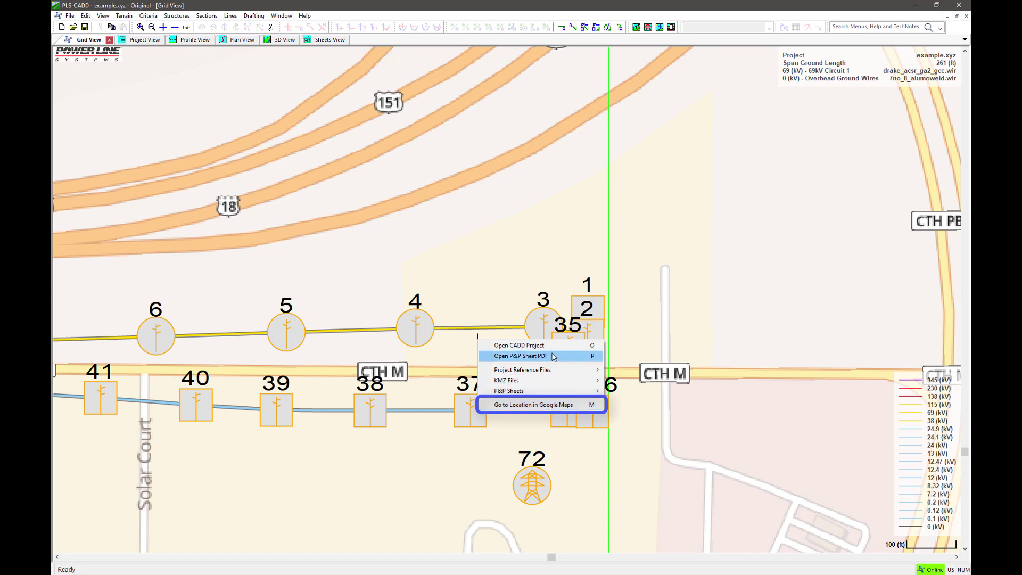
mouse_move(575, 380)
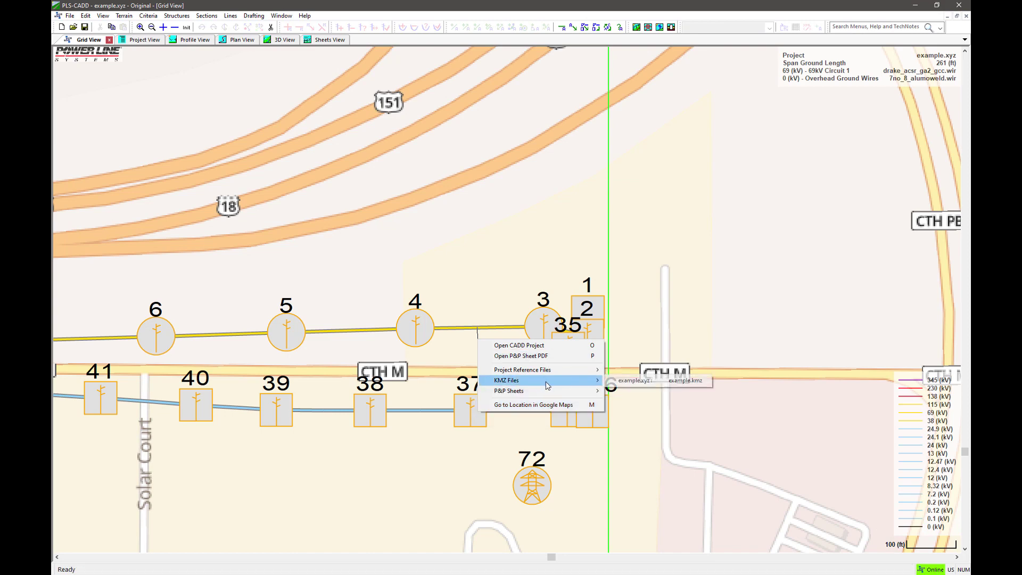
click(639, 381)
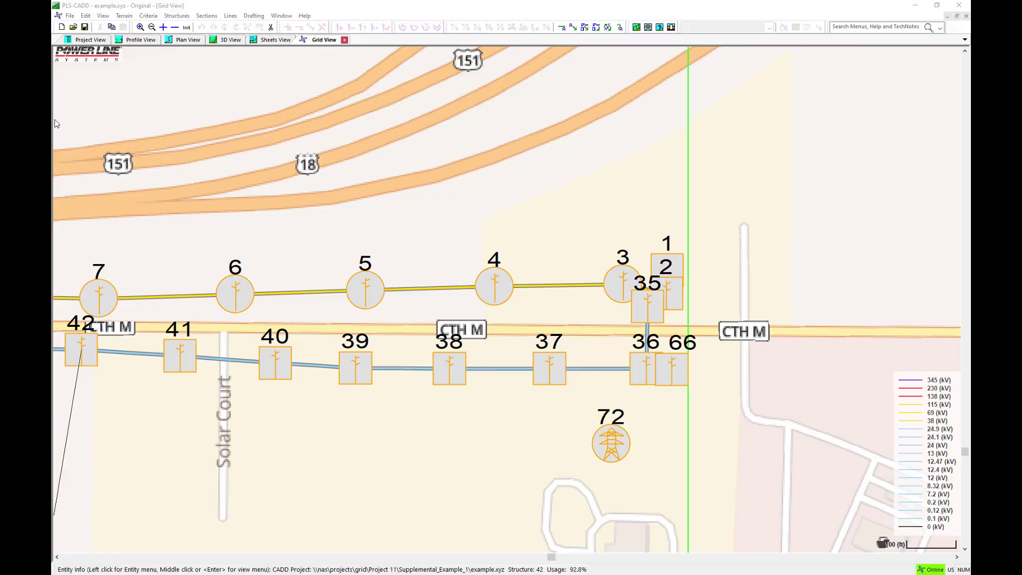
- Review several structures' details, ending on structure 4's TP-69G type, ratings and linked photos
mouse_move(459, 305)
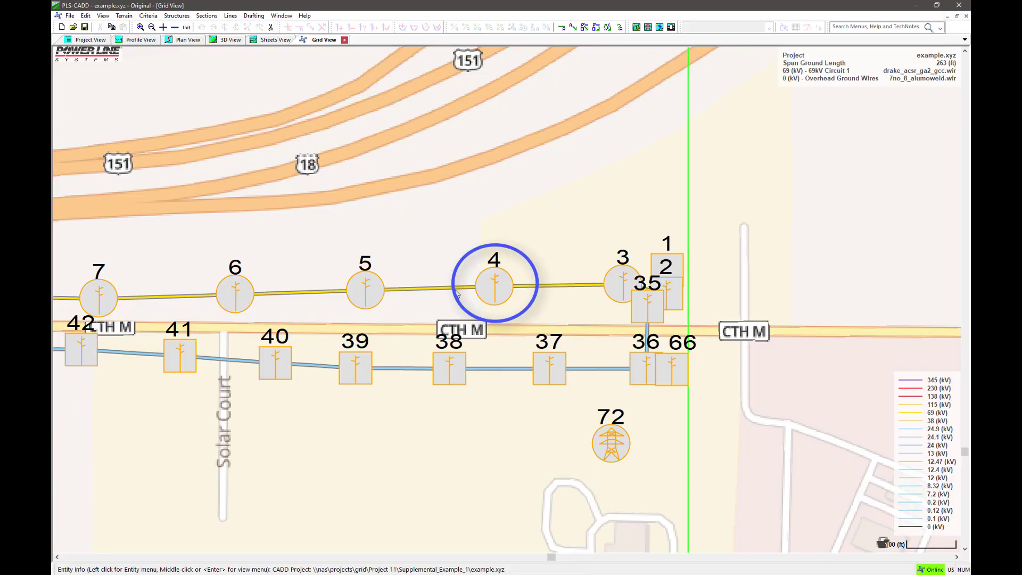
mouse_move(417, 397)
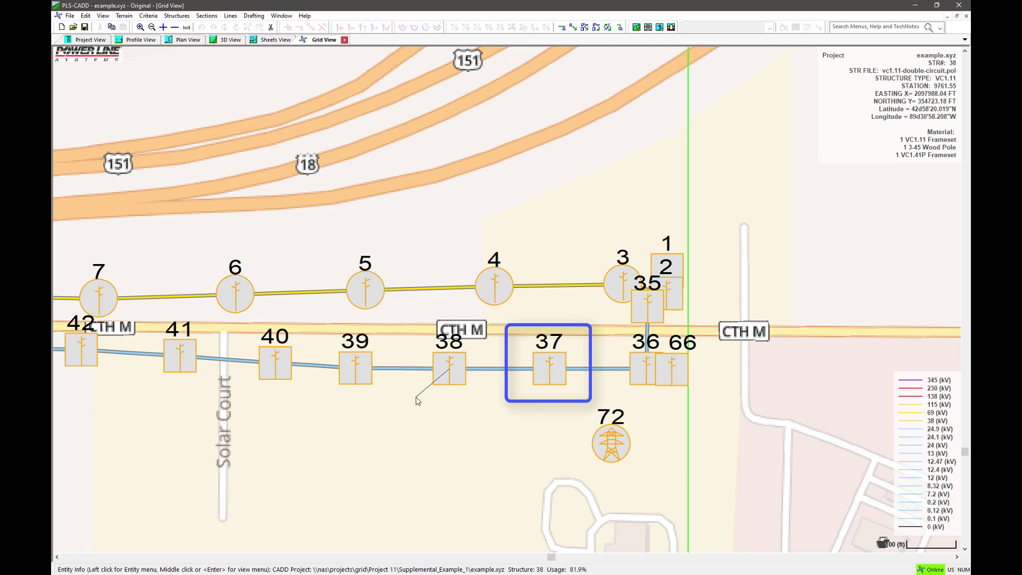
mouse_move(527, 376)
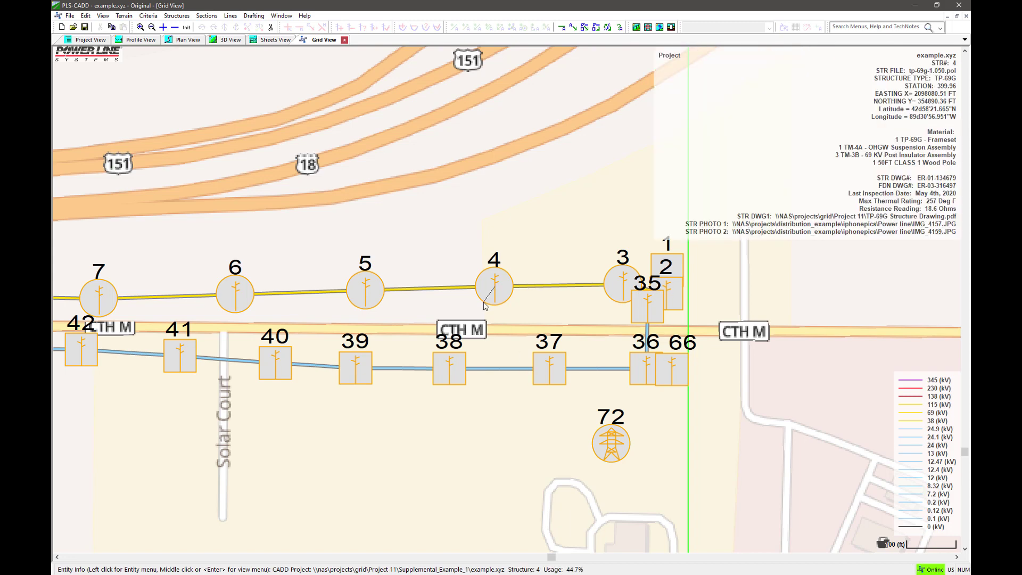
mouse_move(597, 462)
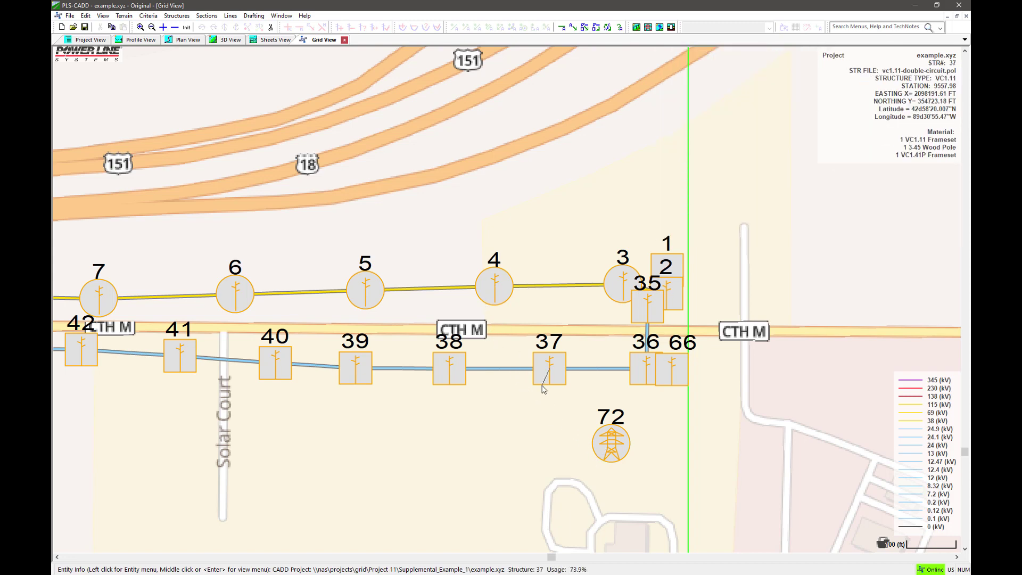
mouse_move(678, 273)
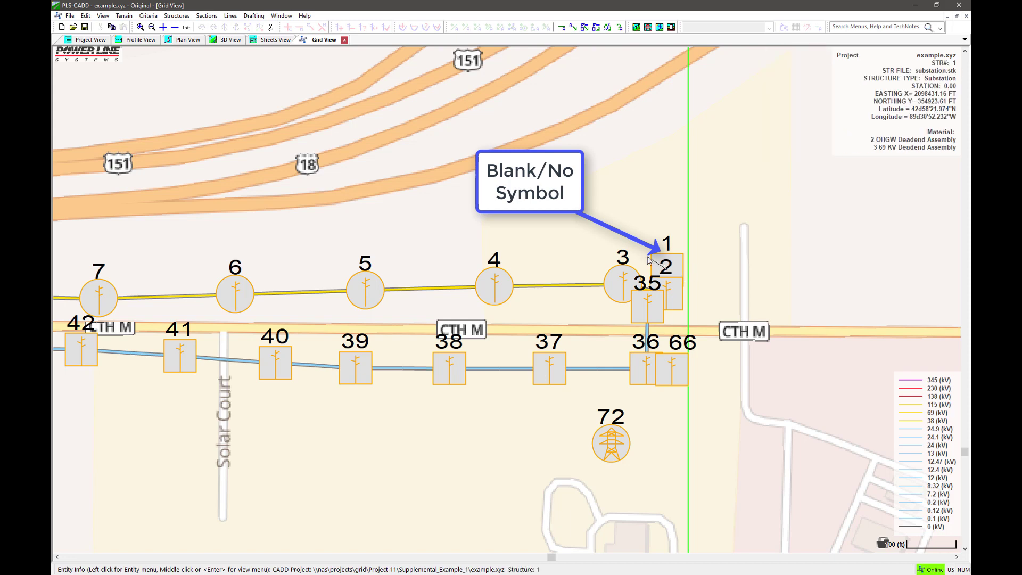
mouse_move(494, 286)
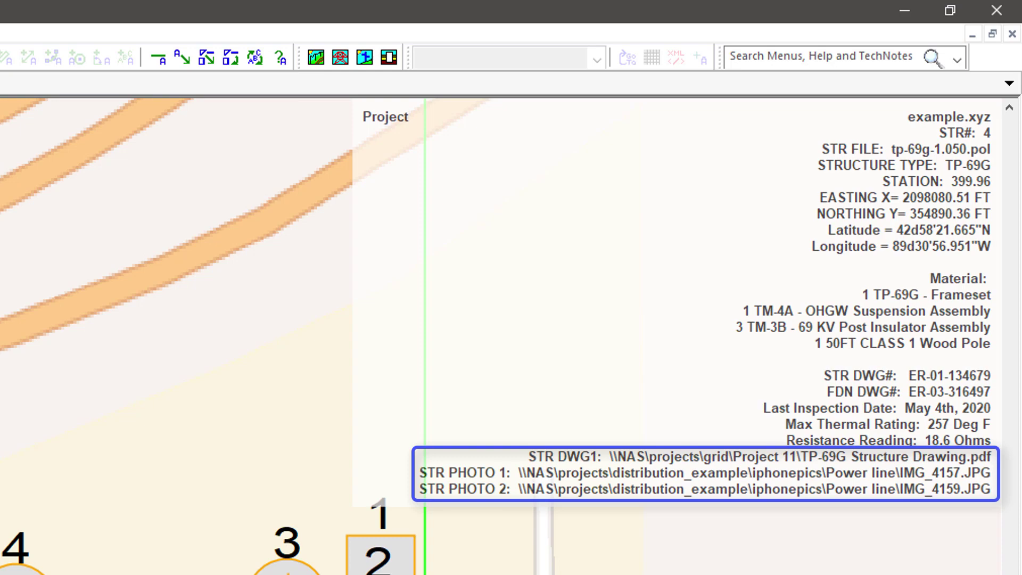
- Open structure 4's TP-69G Structure Drawing.pdf and switch back to the map
mouse_move(621, 399)
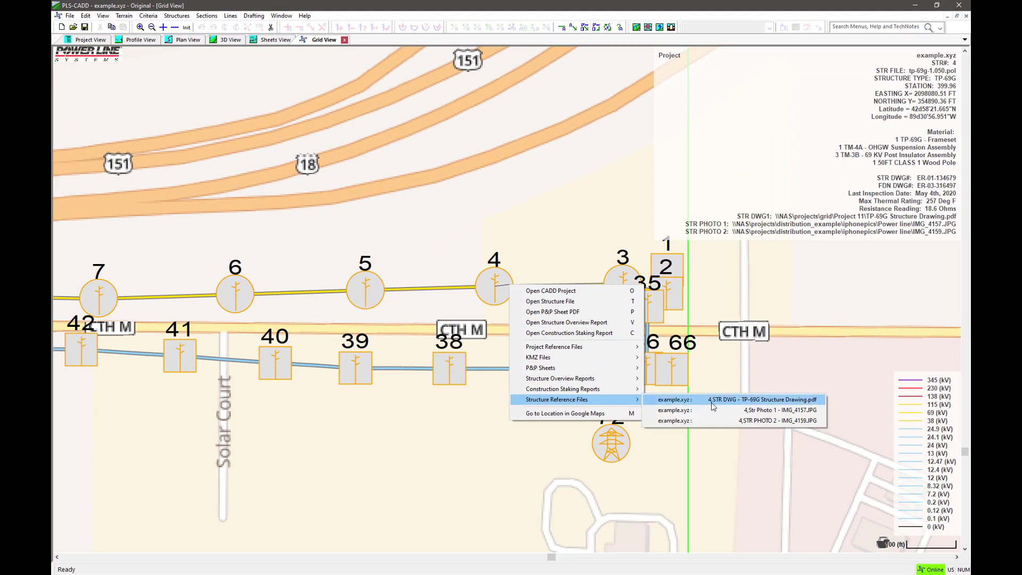
click(712, 403)
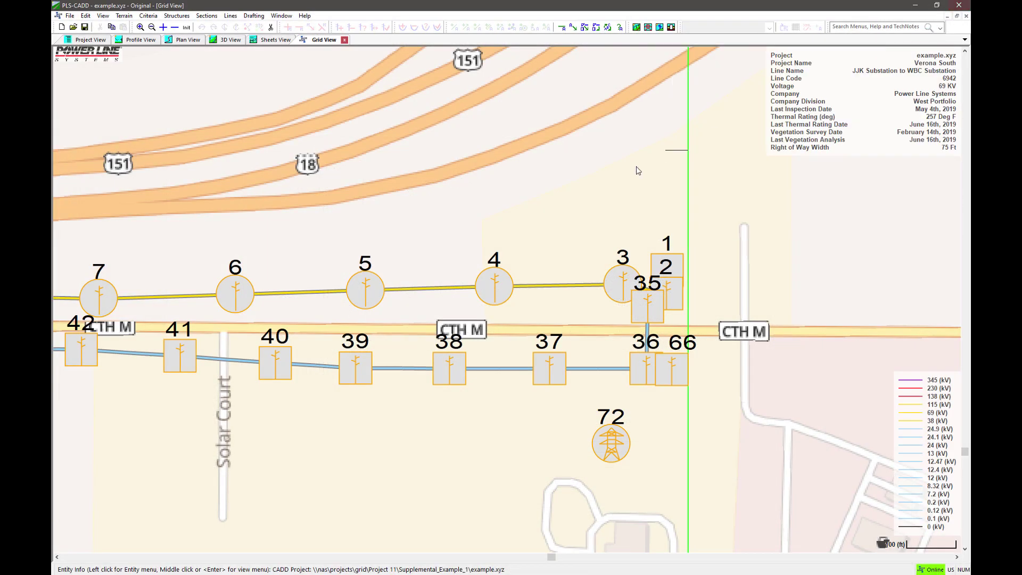
key(alt+Tab)
- View structure 4's first field photo IMG_4157.JPG, then close it
click(516, 308)
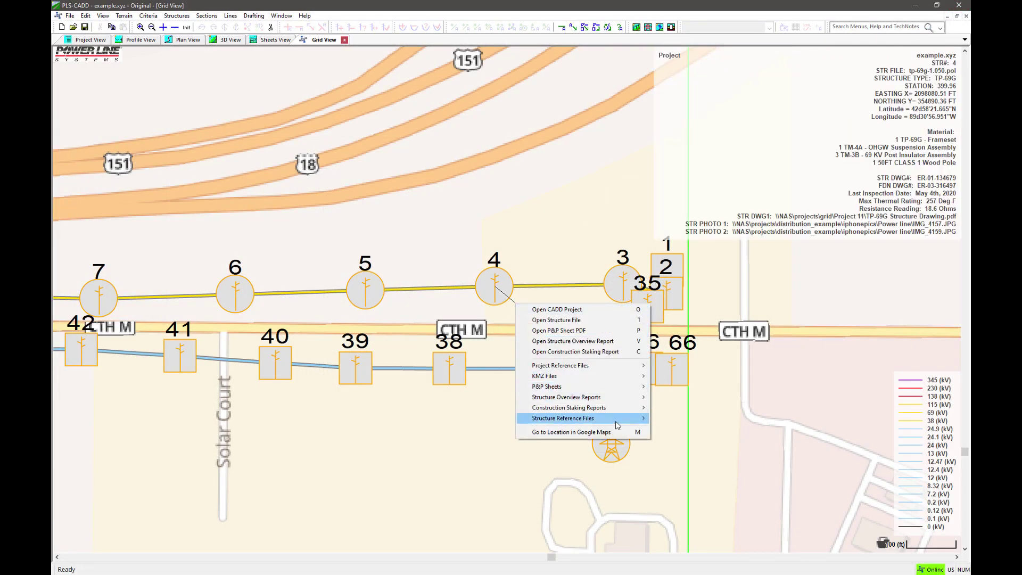
mouse_move(617, 419)
click(724, 428)
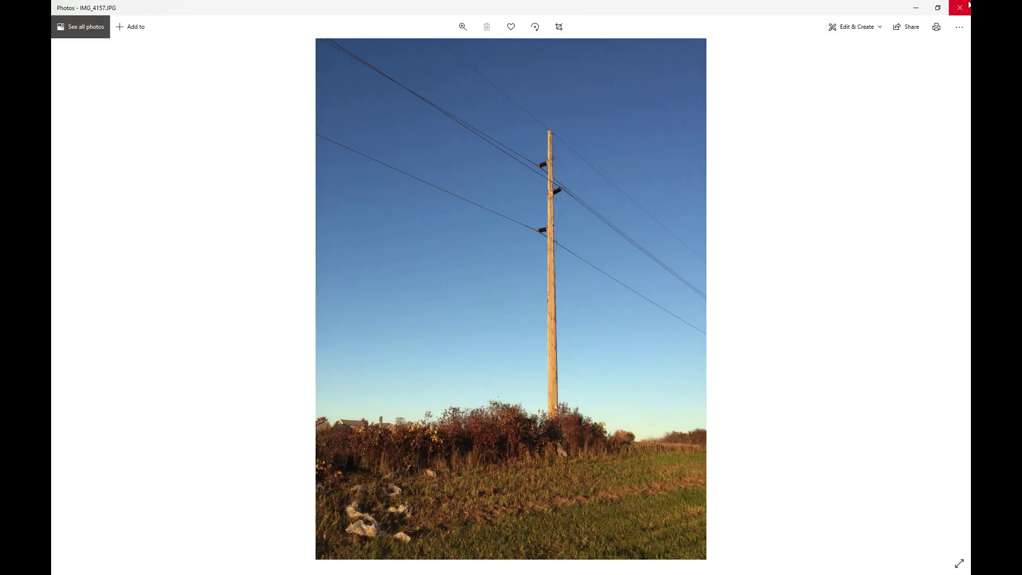
click(960, 7)
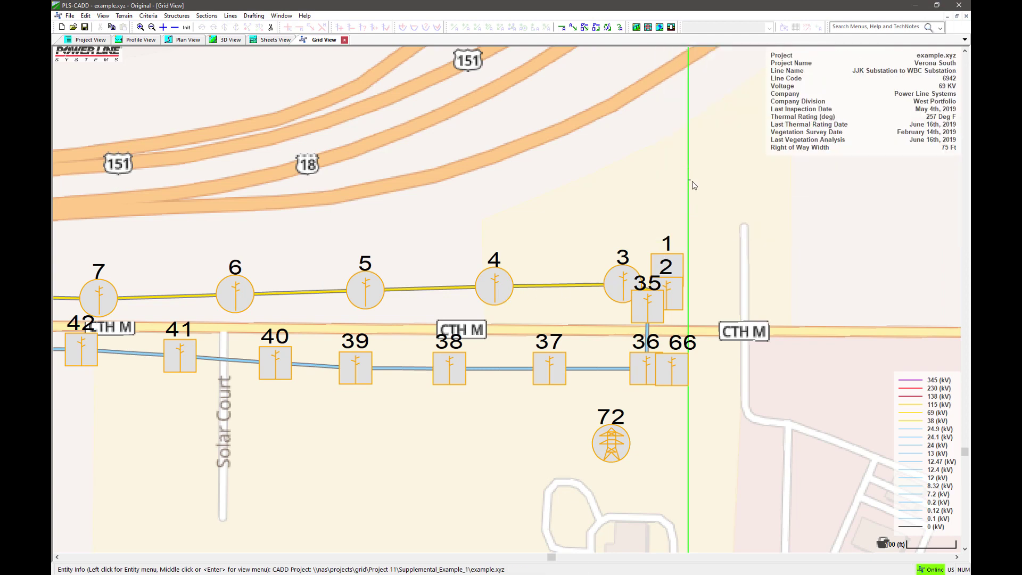
- View the project's Easment Document.pdf from the span's reference files, then close it
click(712, 198)
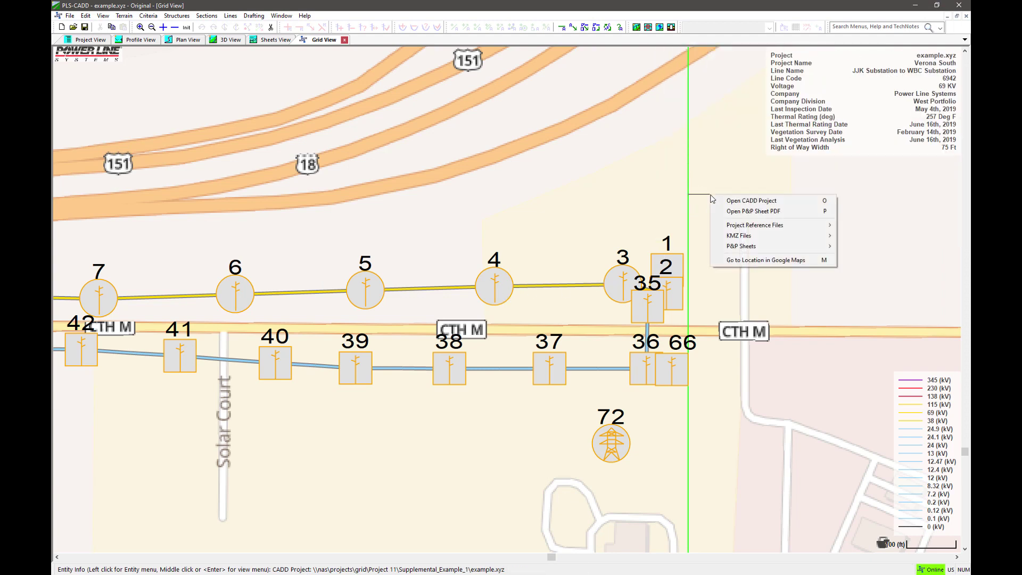
mouse_move(755, 226)
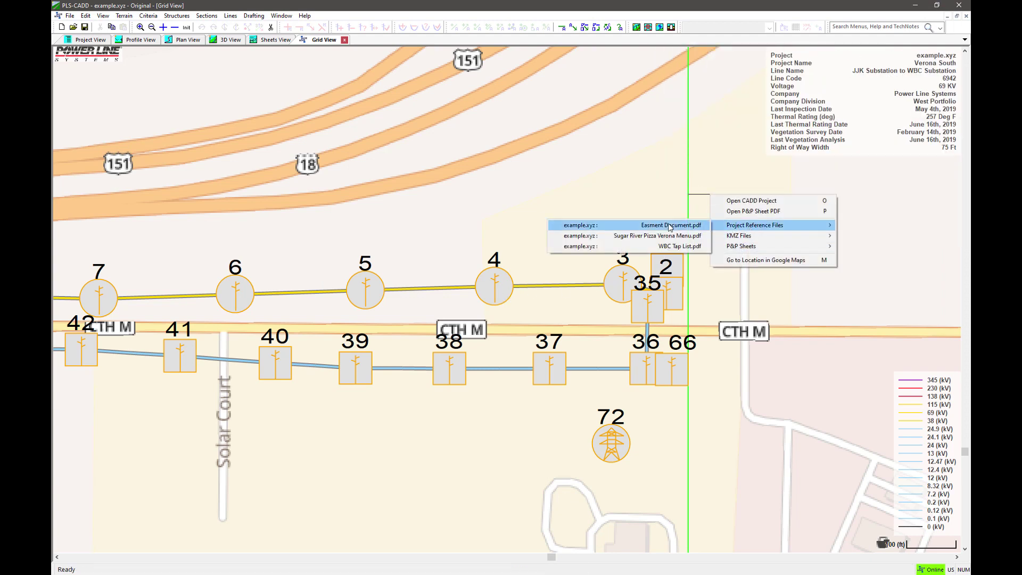
click(676, 246)
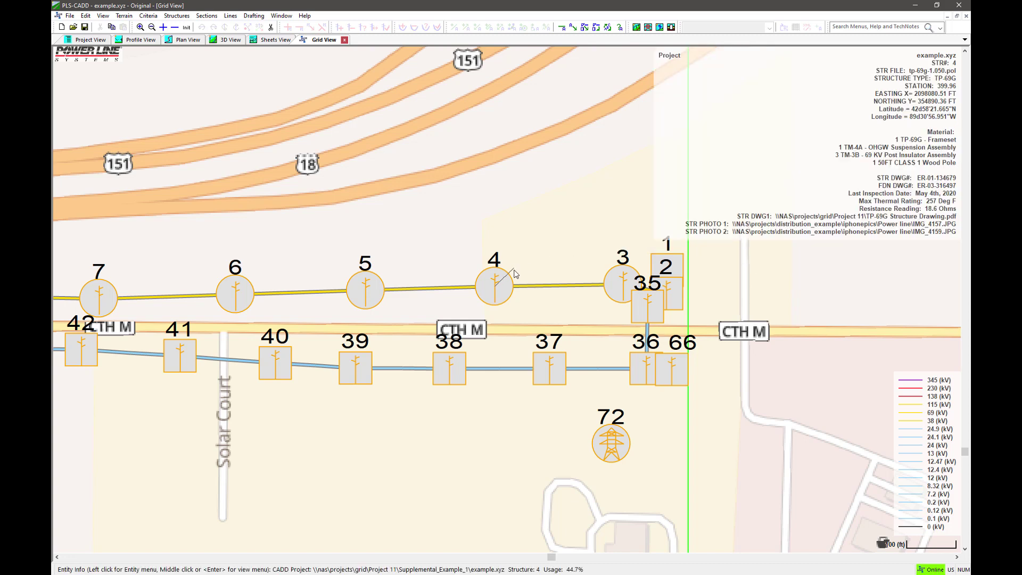
click(540, 291)
mouse_move(614, 326)
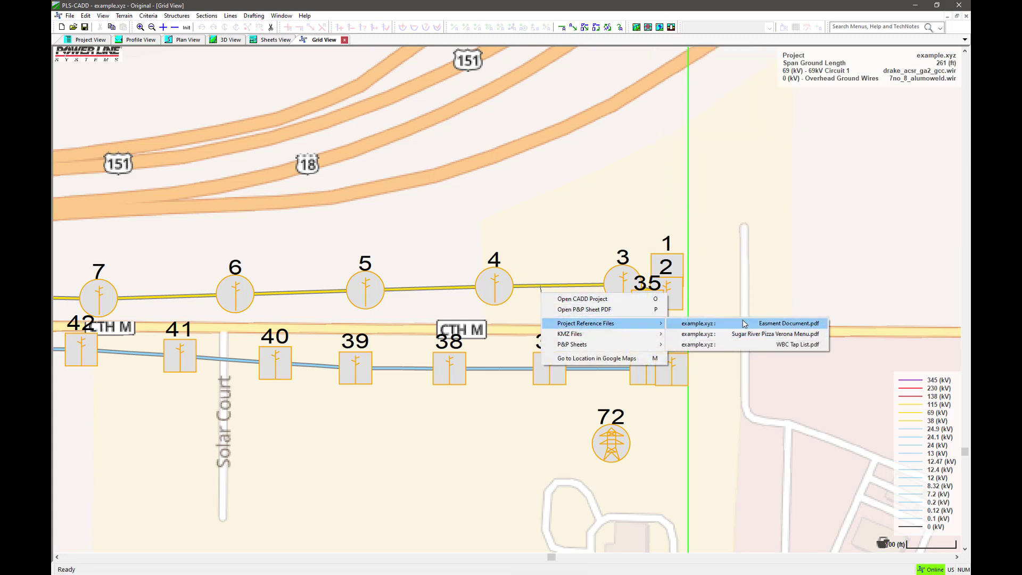
click(744, 324)
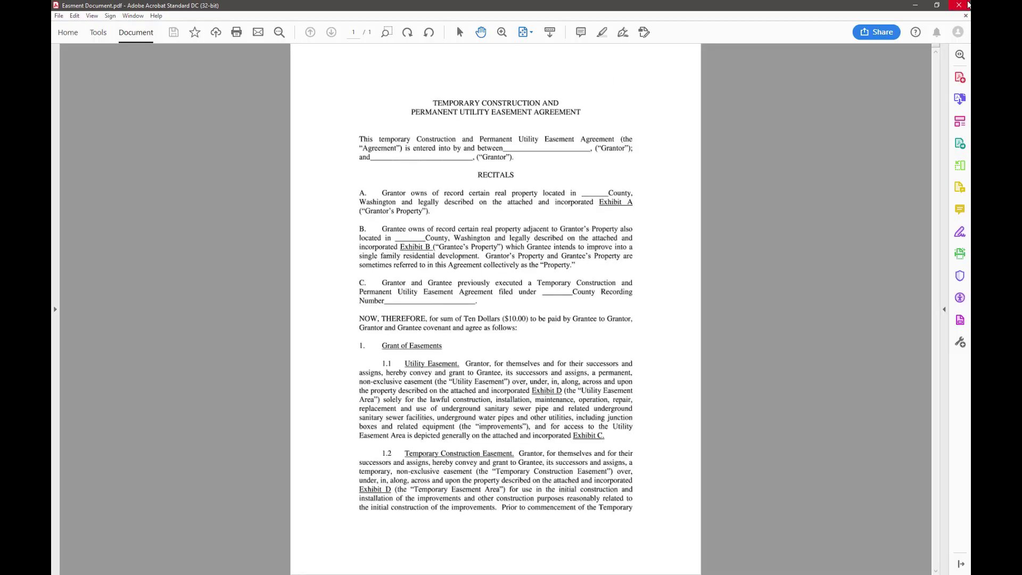
click(963, 4)
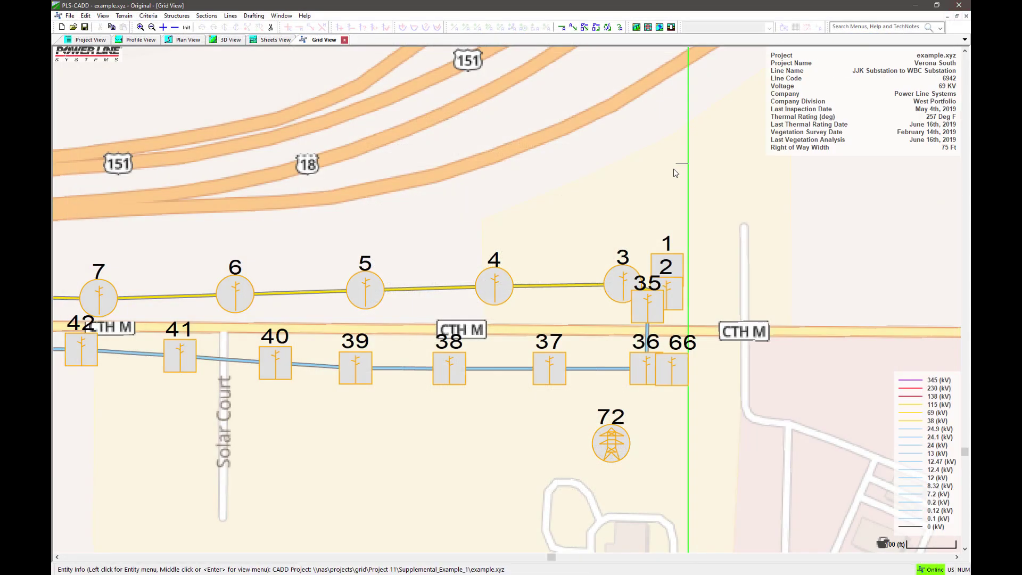
- Open structure 4's pole model in PLS-POLE, dismiss the about notice, and close it
click(519, 306)
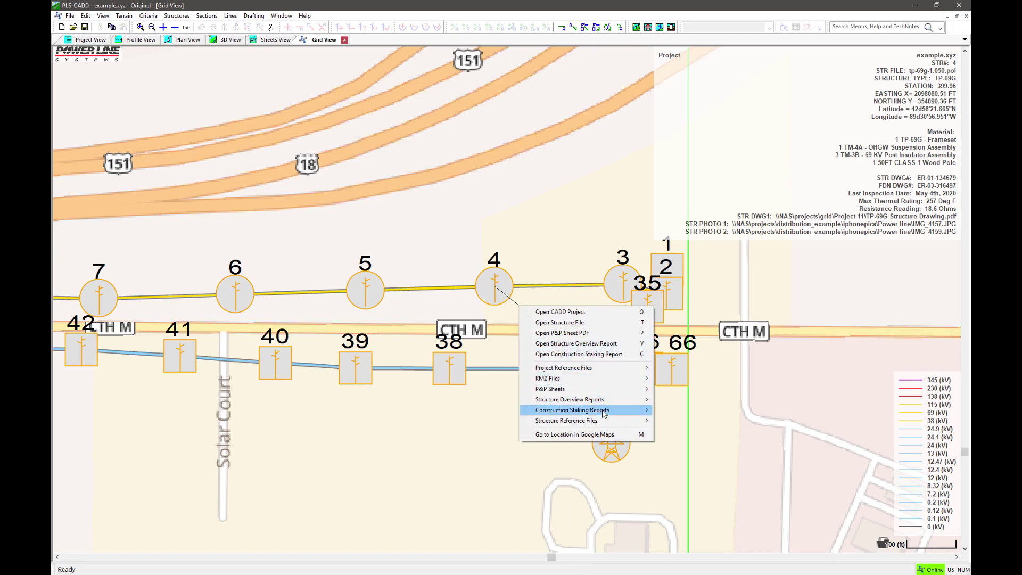
mouse_move(622, 400)
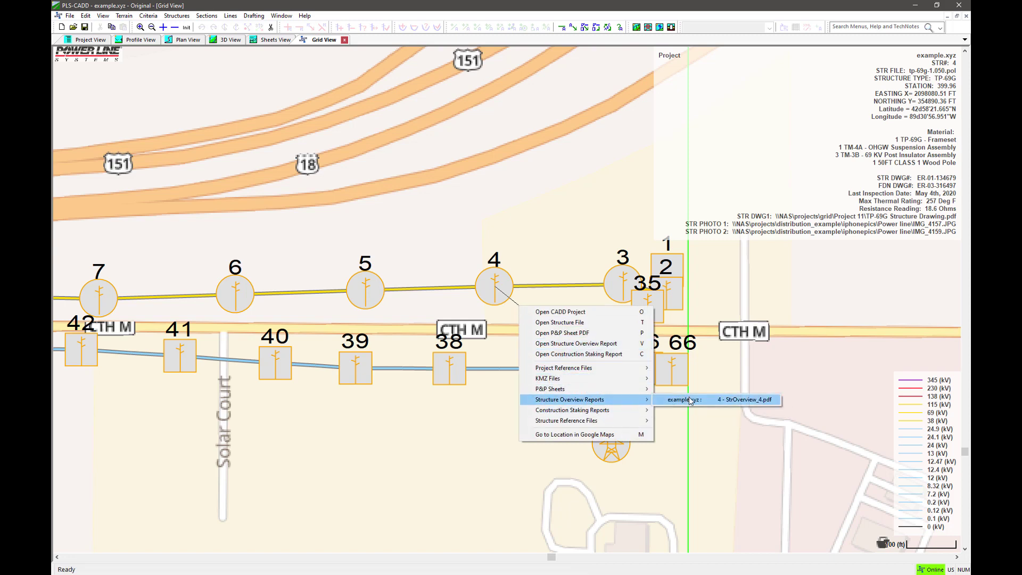
click(582, 322)
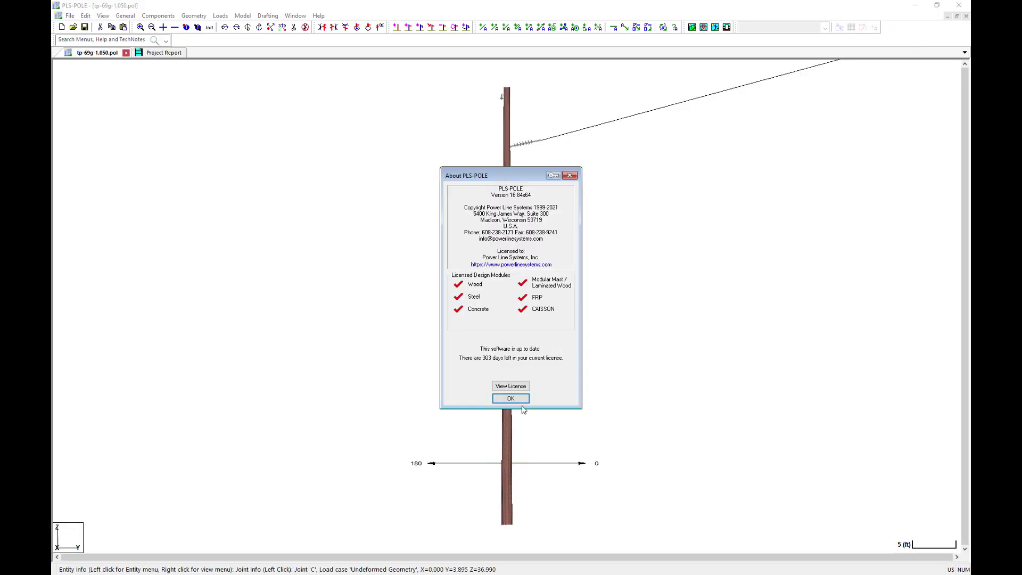
click(511, 399)
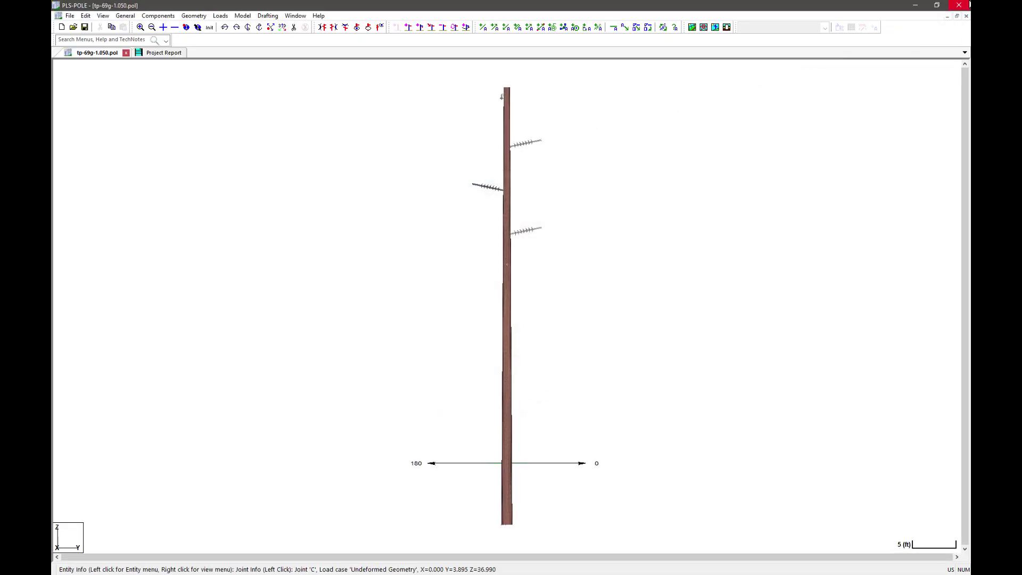
click(958, 5)
- View structure 4's StrOverview_4.pdf structure overview report and close it
click(495, 287)
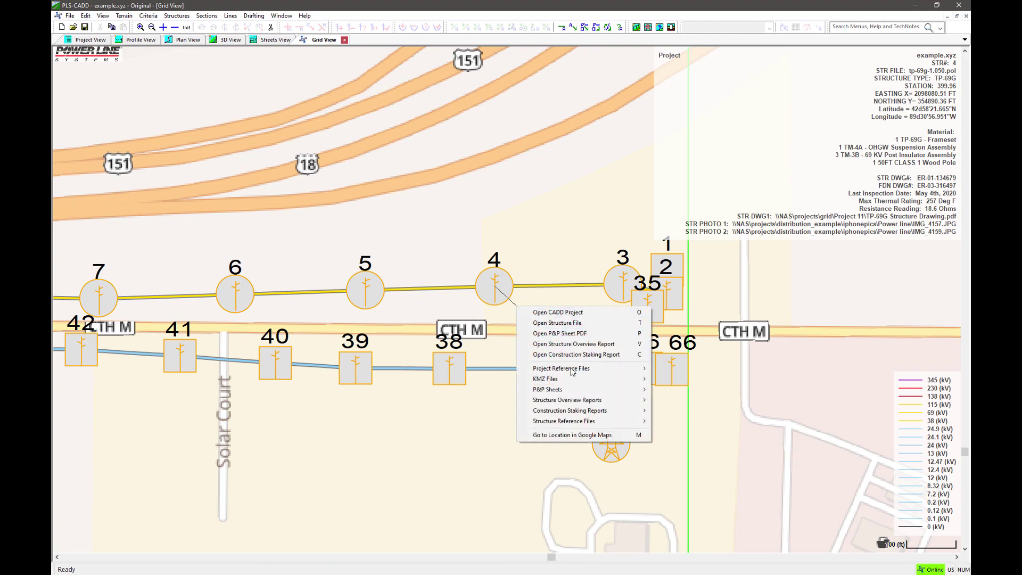
mouse_move(628, 404)
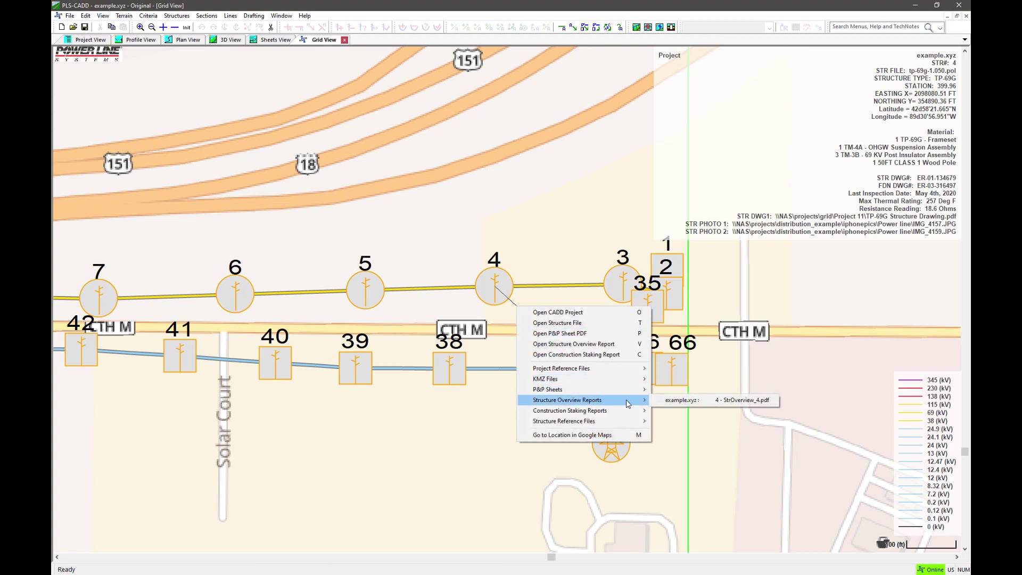
click(709, 400)
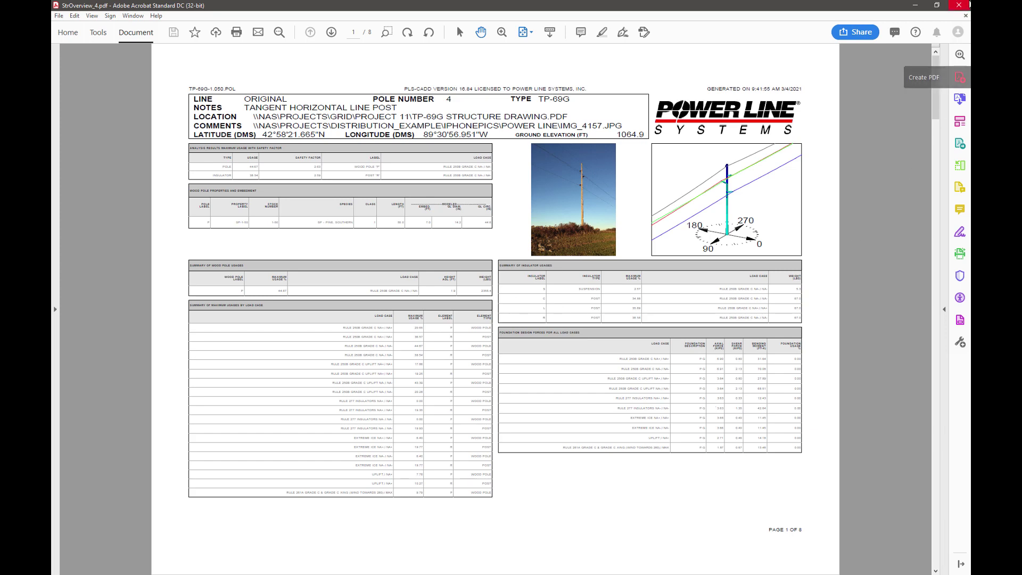
click(958, 5)
- Open structure 4's ConStakingRpt_4.pdf from Construction Staking Reports
click(512, 297)
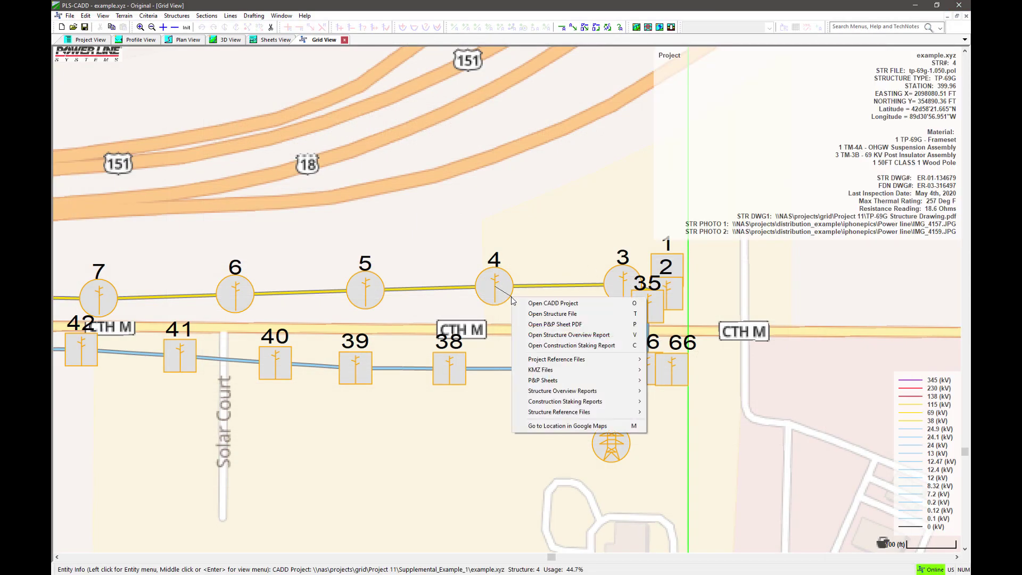
mouse_move(618, 403)
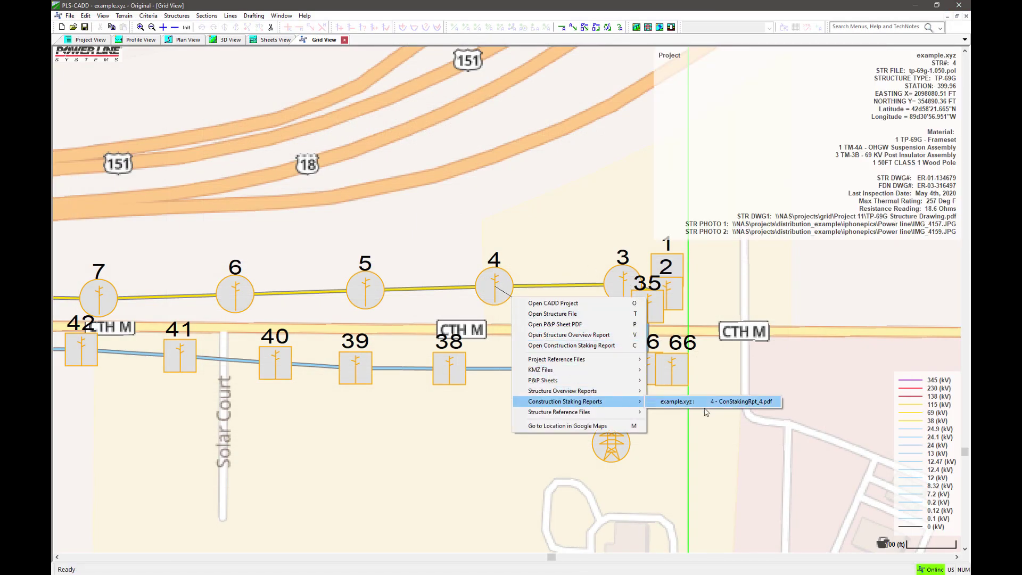
click(727, 403)
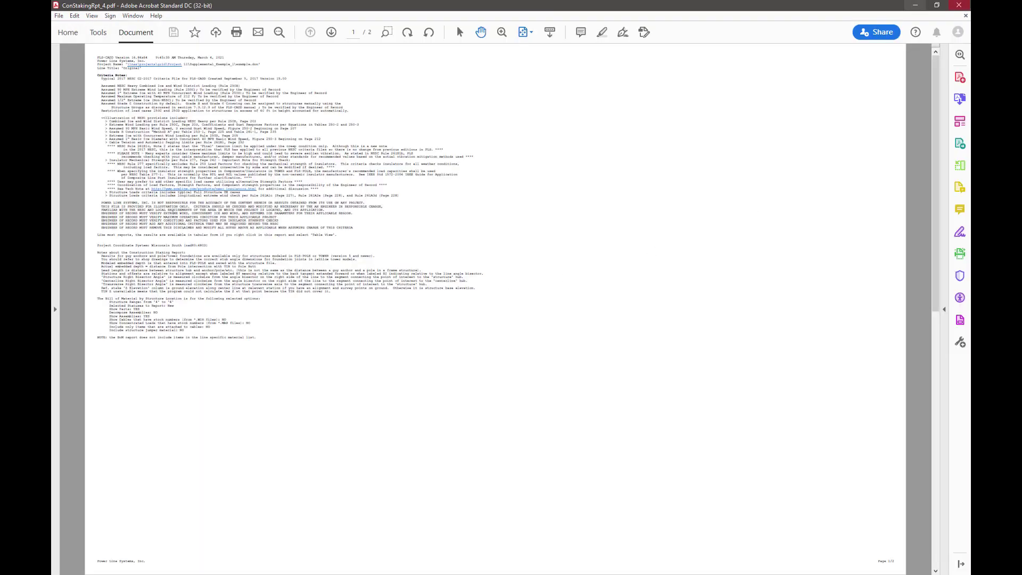
- Close the staking report and browse the File > PLS-Grid menu
click(958, 5)
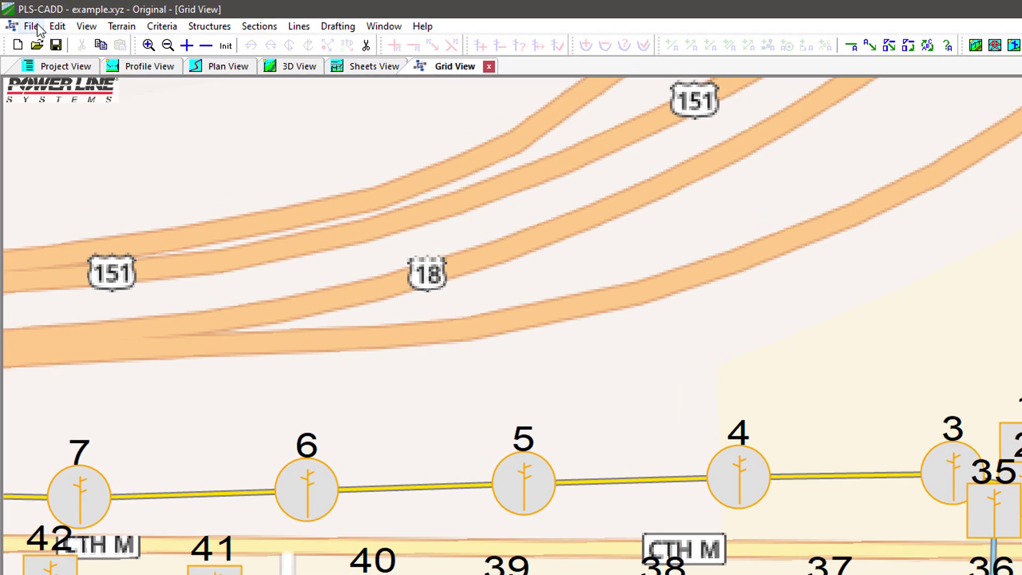
click(70, 15)
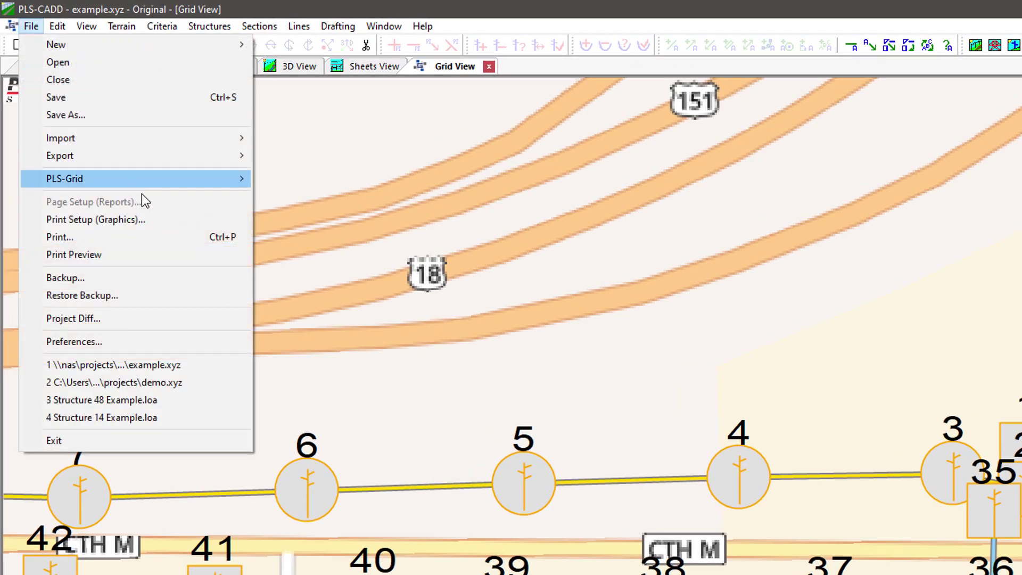
mouse_move(171, 187)
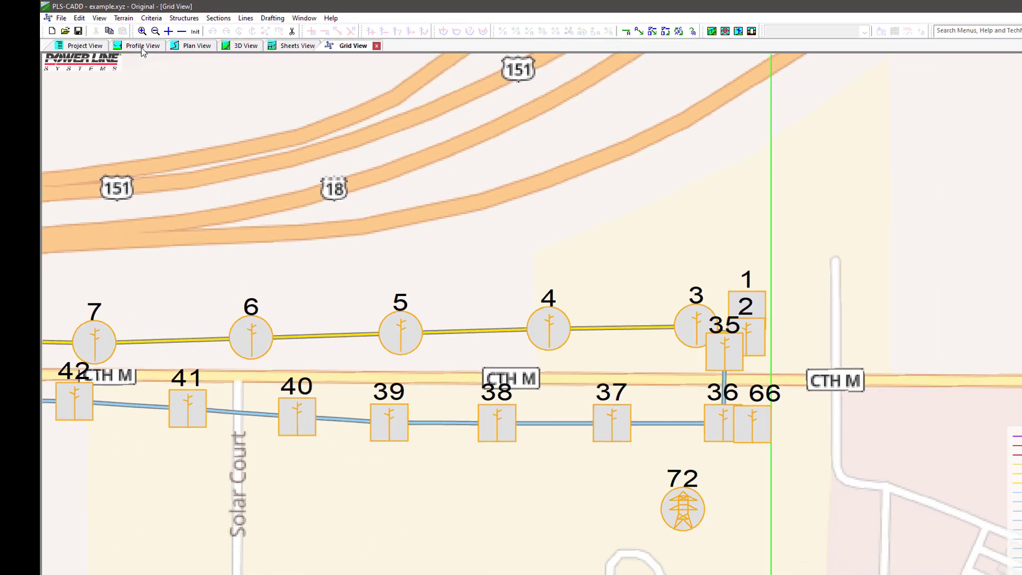
- Show the Profile View zoomed to structures 1 through 6
click(142, 46)
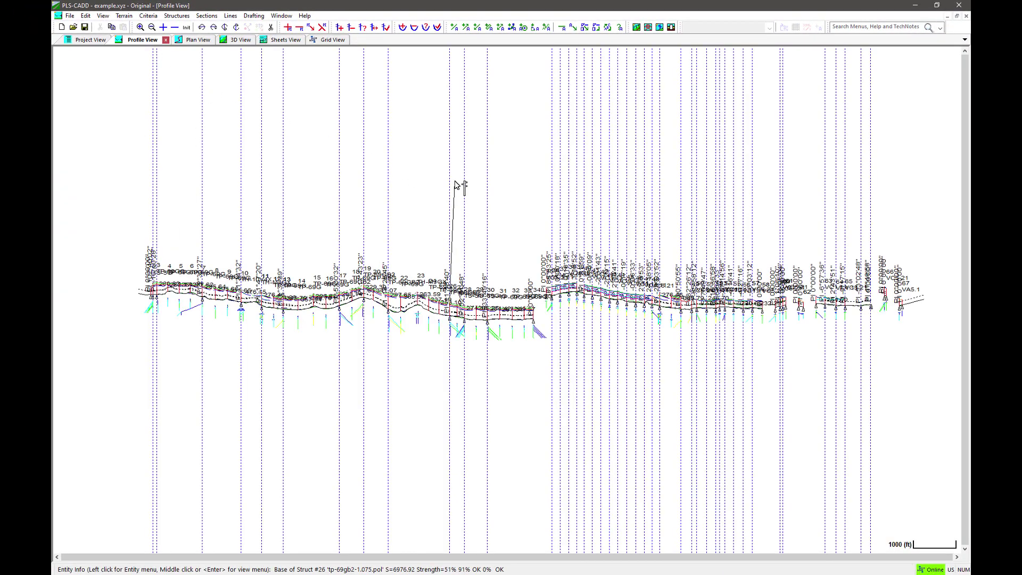
key(alt+Down)
key(Return)
key(Return)
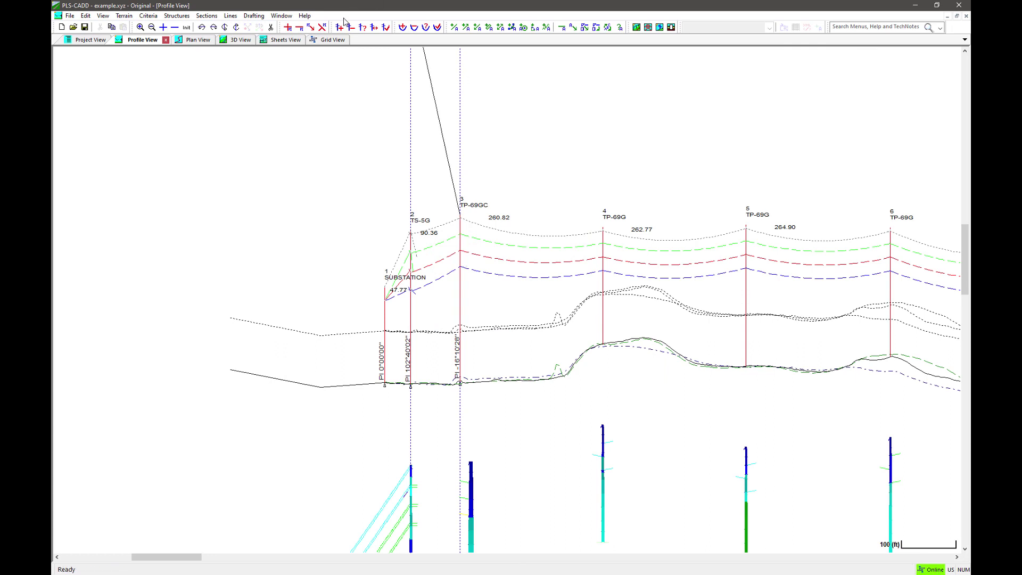
- Delete structure 3 (TP-69GC) and confirm, renumbering the later structures
click(350, 27)
click(474, 345)
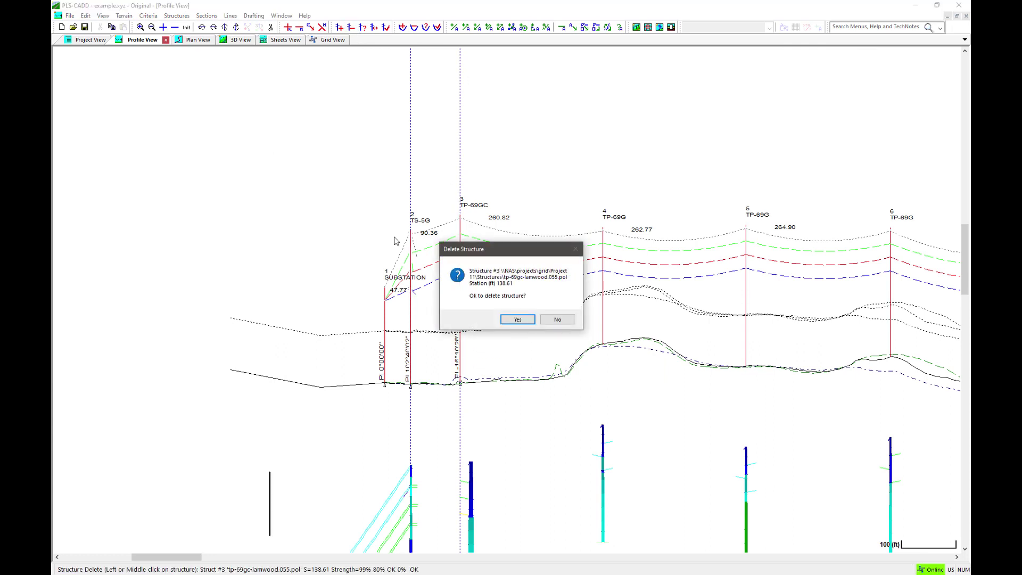
click(519, 323)
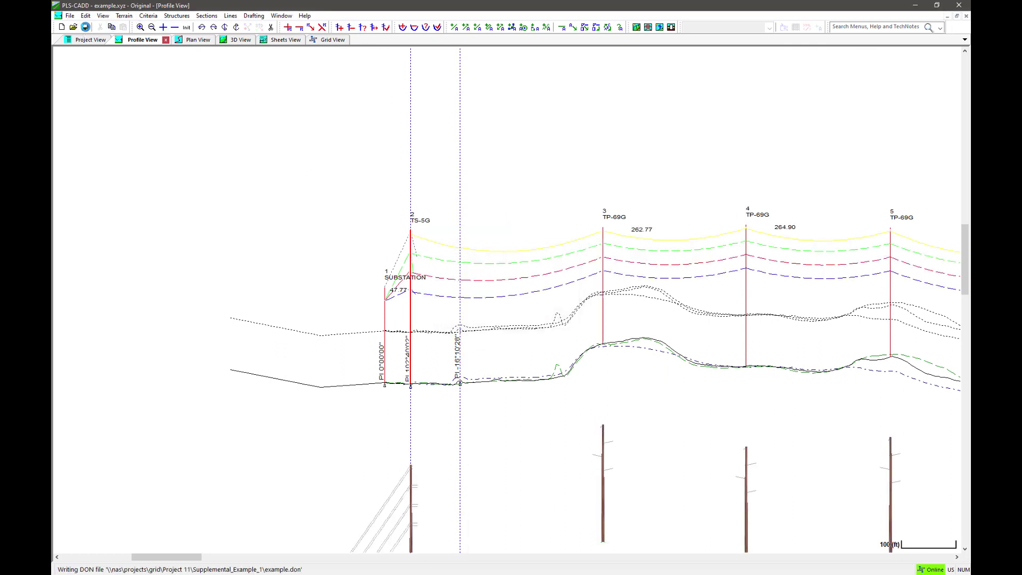
click(71, 16)
mouse_move(121, 108)
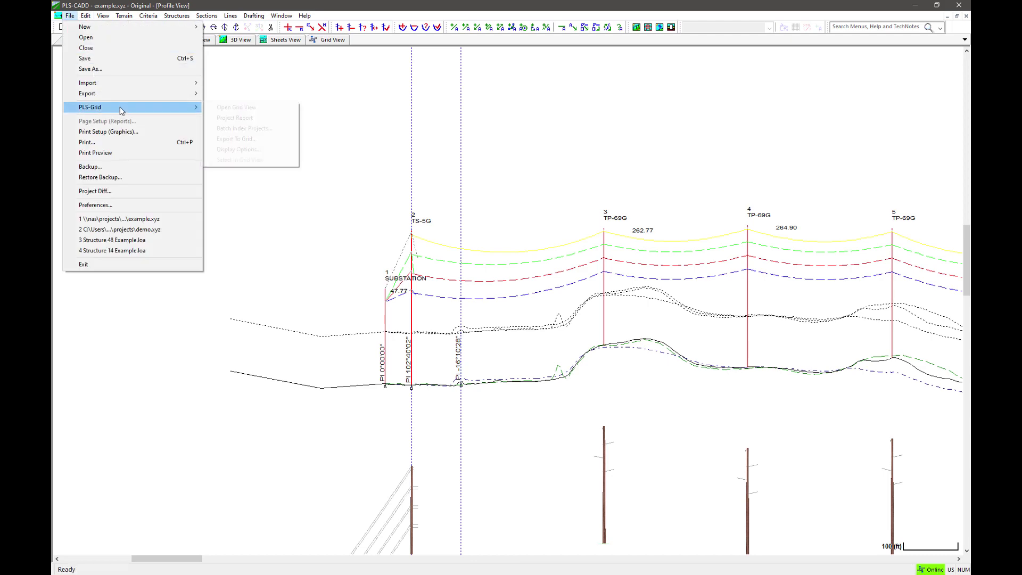
- Open a new Grid View of the line without structure 3, then reopen the File > PLS-Grid menu
click(245, 108)
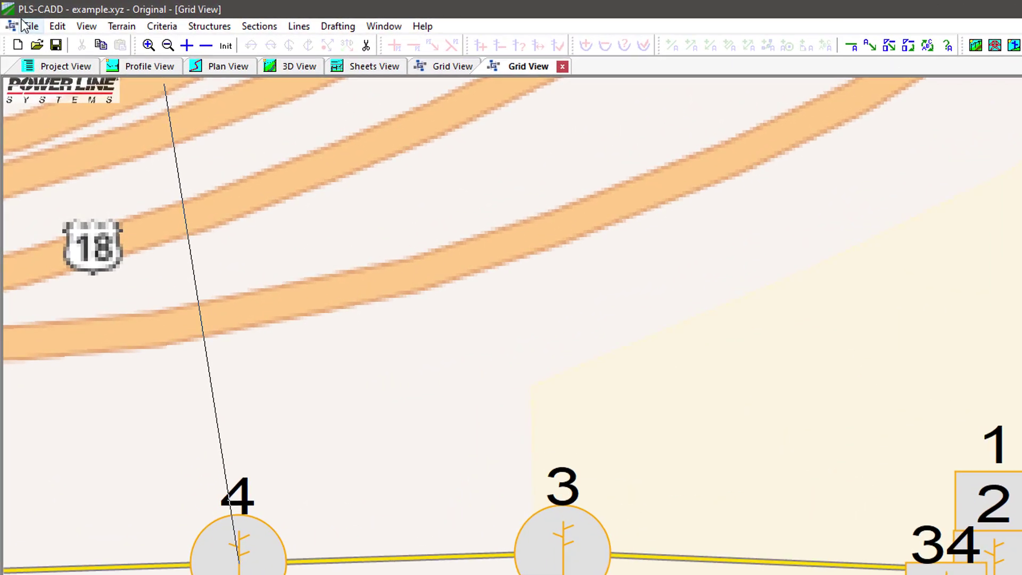
click(70, 15)
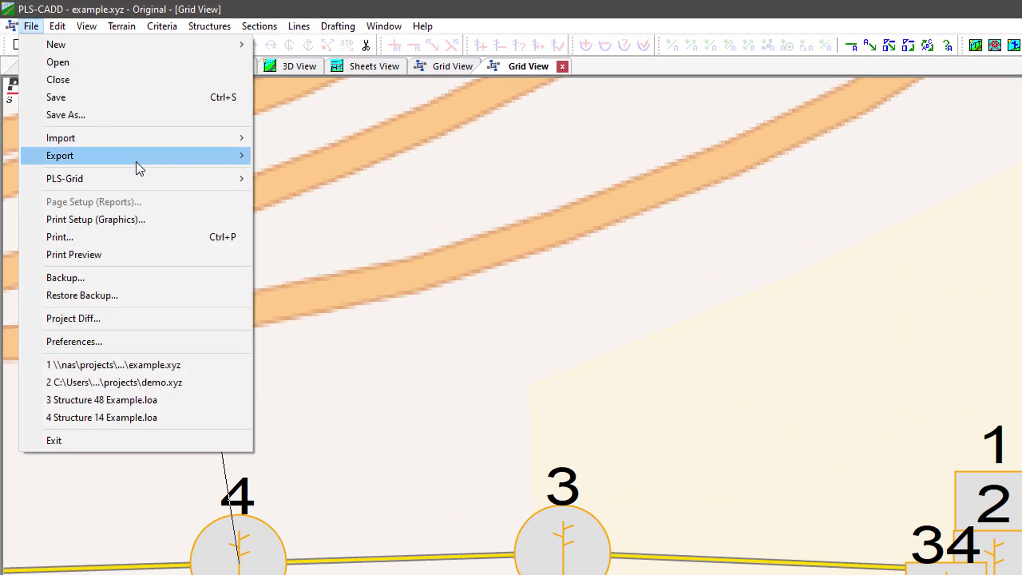
mouse_move(152, 178)
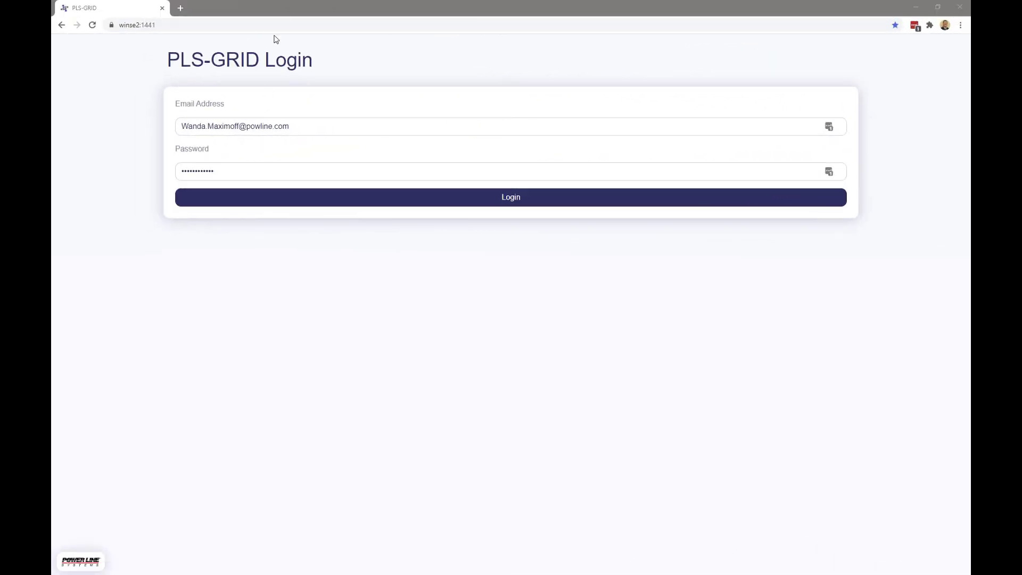
- Log in to the PLS-GRID web client with the saved email account
click(281, 14)
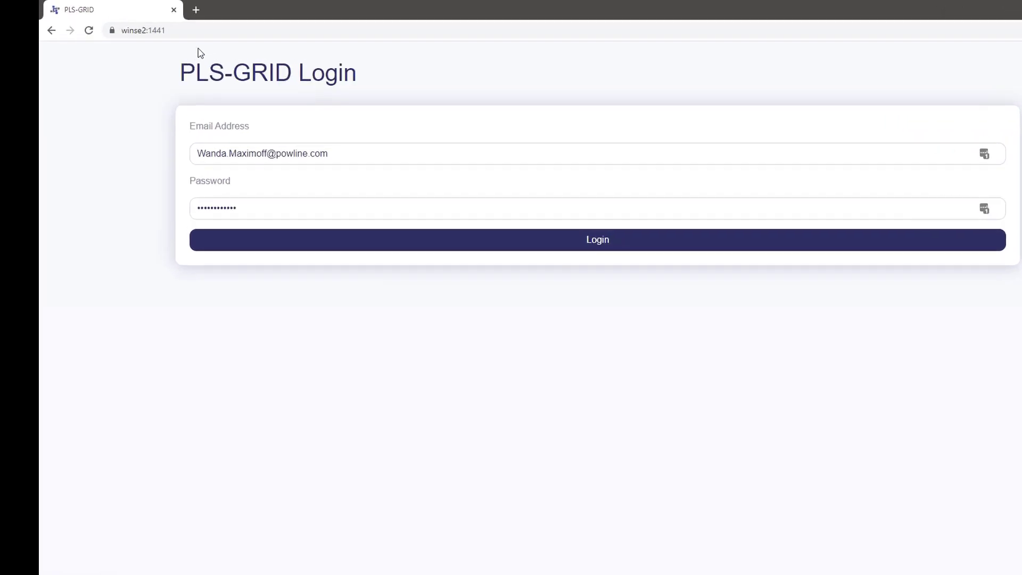
click(157, 24)
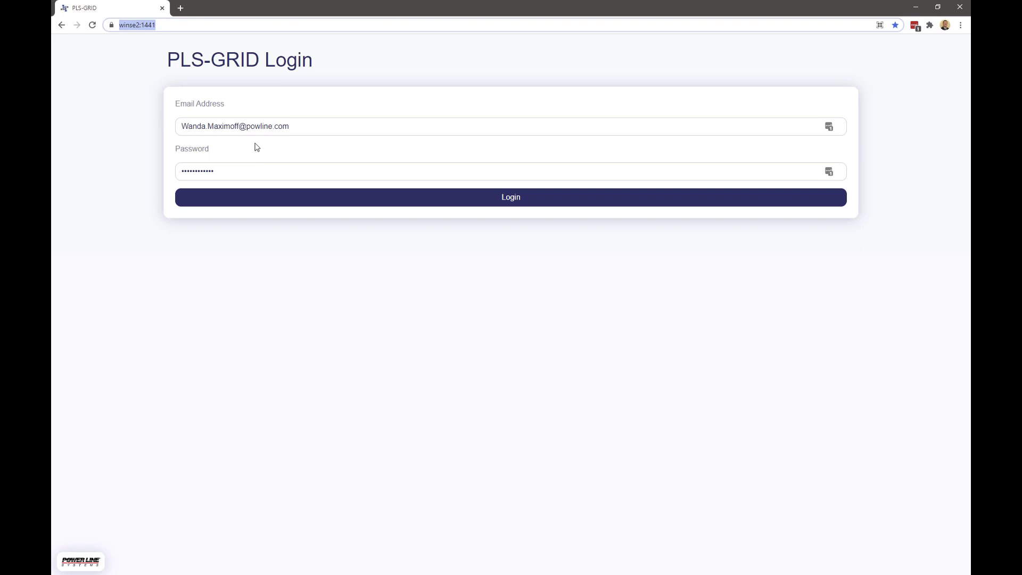
click(261, 142)
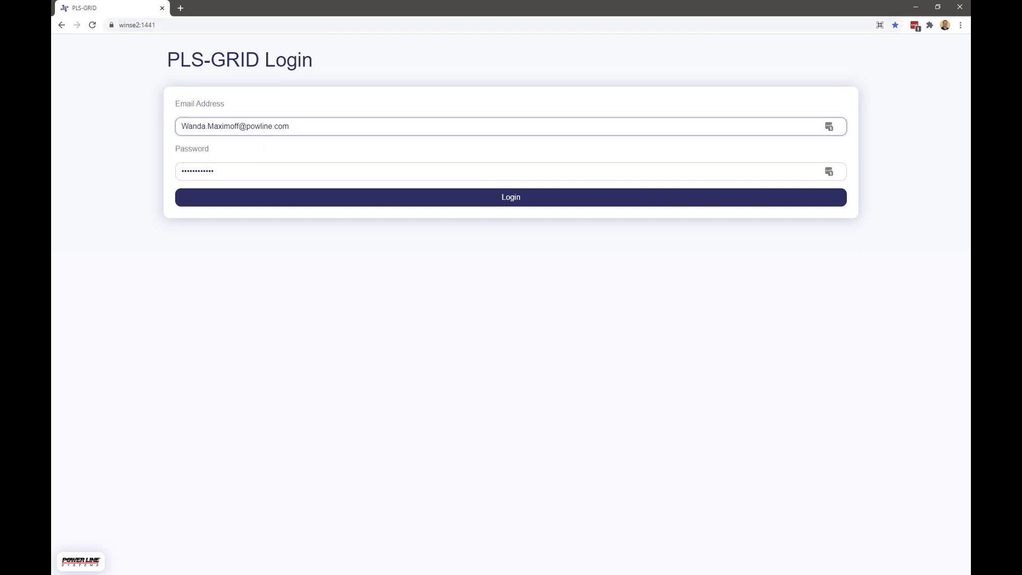
click(238, 202)
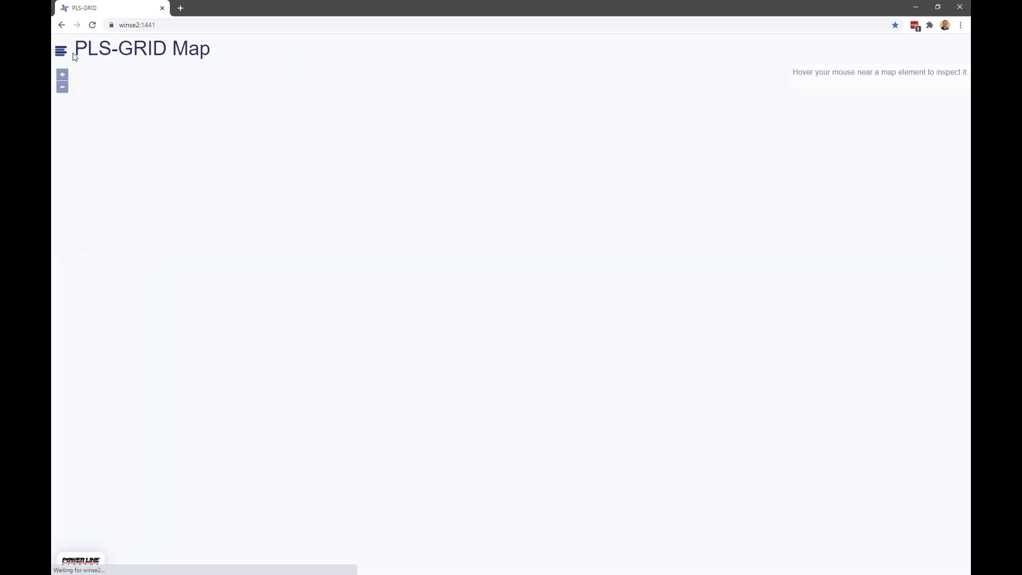
- Review the Capitol Projects Group's member list and project access settings in Group Management
mouse_move(77, 147)
click(136, 209)
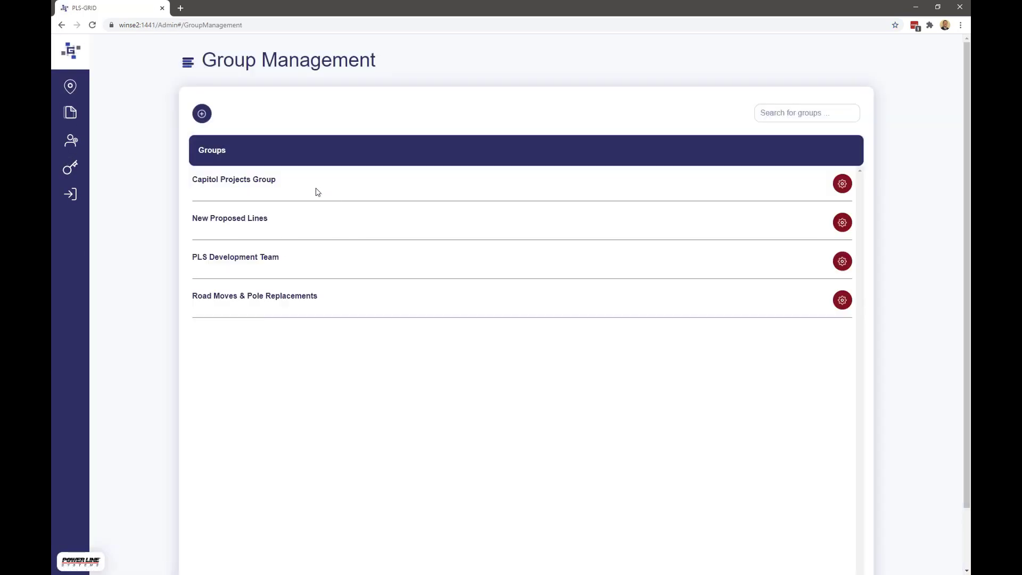
click(842, 184)
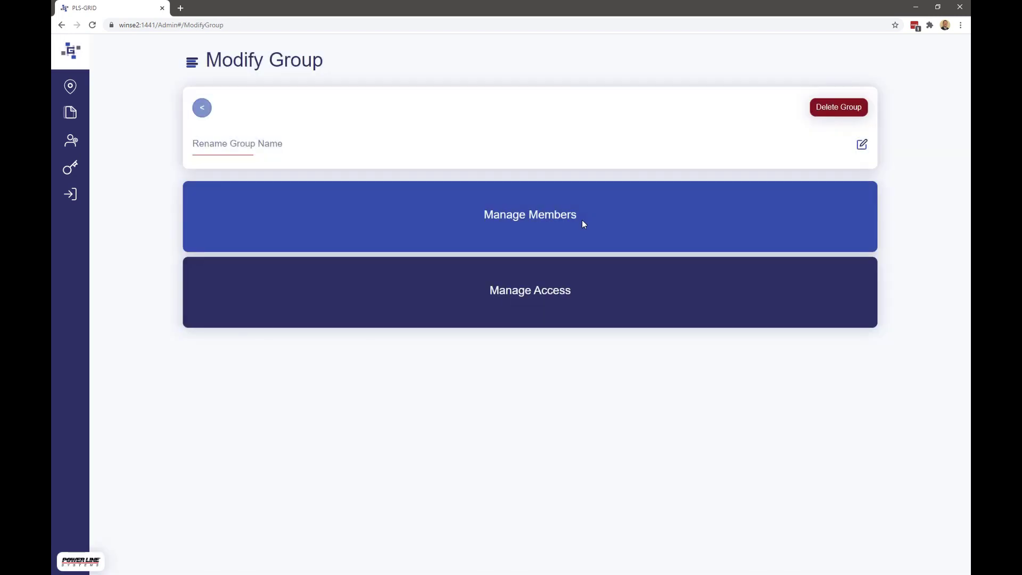
click(582, 219)
scroll(583, 263, down, 4)
click(537, 472)
scroll(530, 479, down, 6)
scroll(530, 482, up, 5)
scroll(531, 483, up, 6)
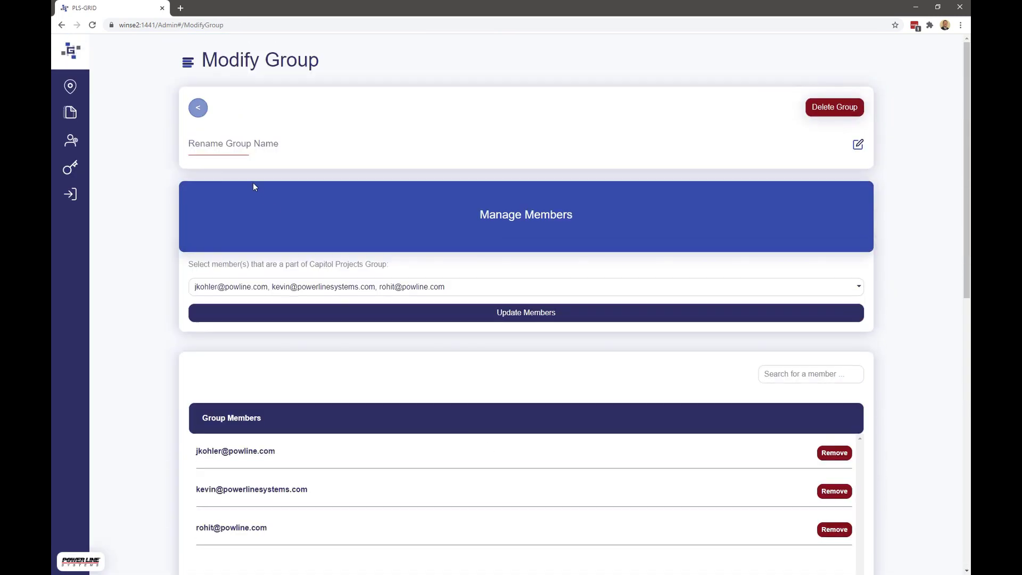
- Return to the map and zoom into Verona to the CTH M poles at 200 ft scale
click(70, 86)
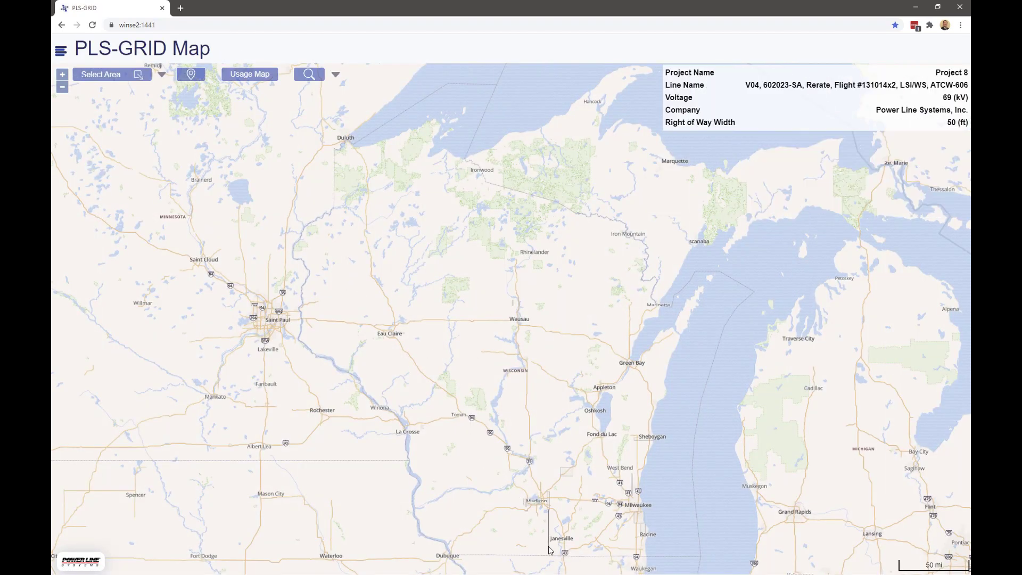
scroll(483, 479, up, 2)
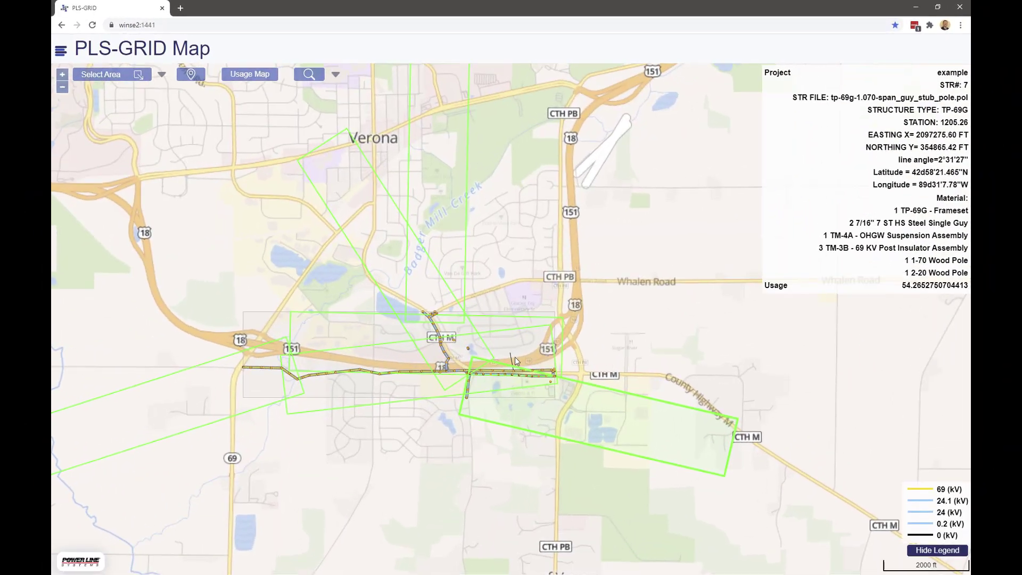
scroll(515, 358, up, 3)
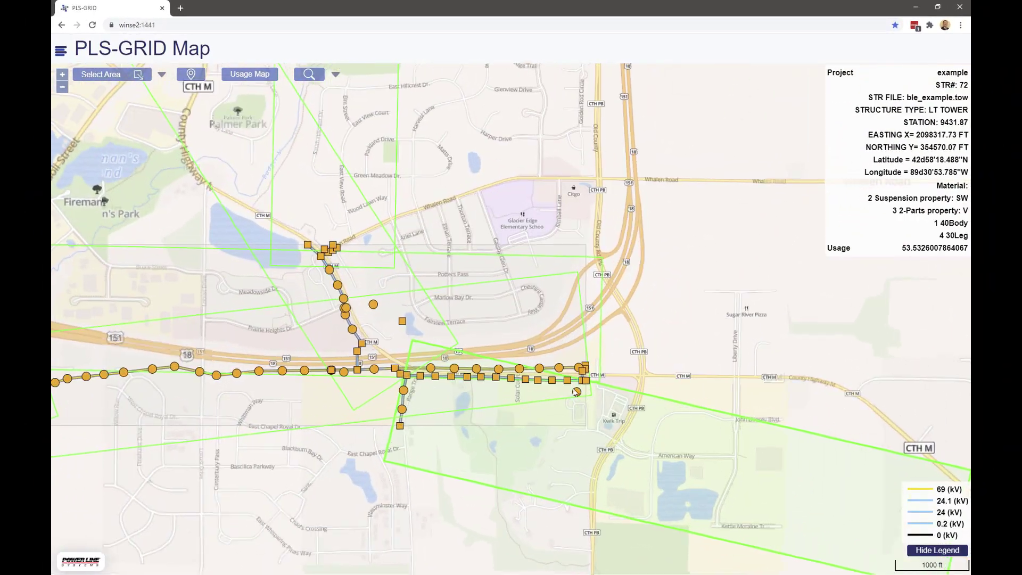
scroll(537, 394, up, 2)
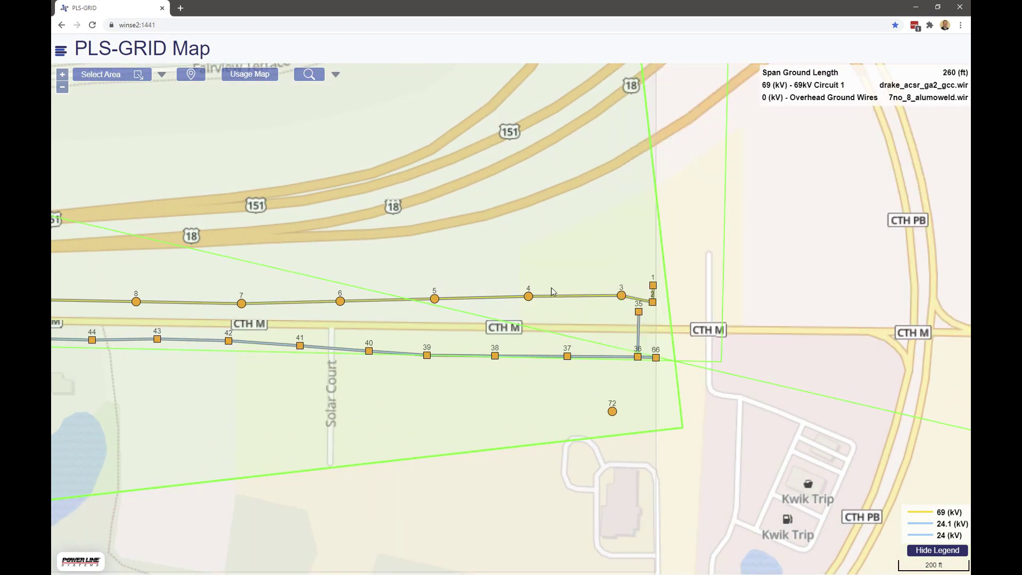
- Open the Download Files popups for structures 4 and 3, ending on structure 4's
click(534, 290)
click(590, 296)
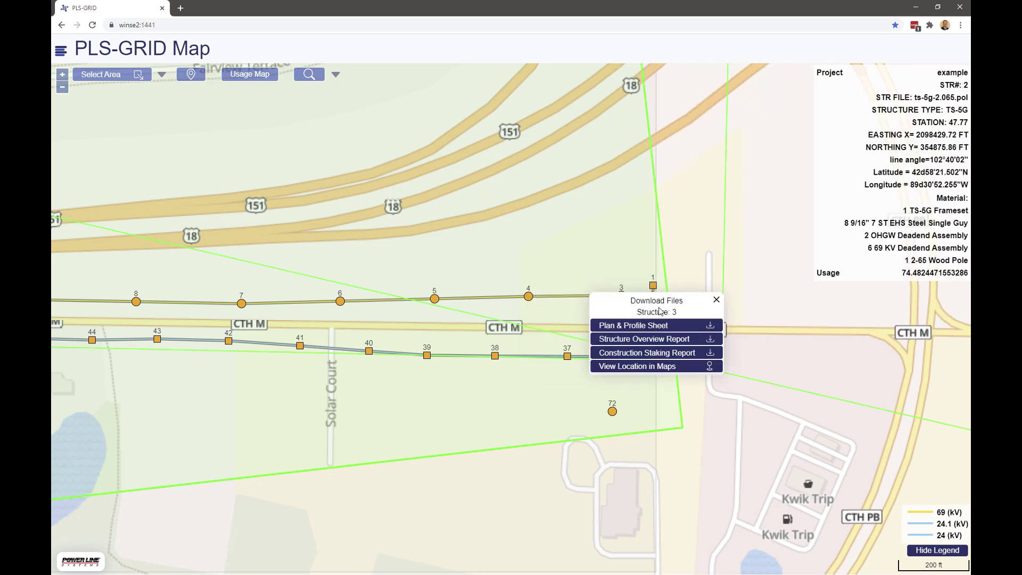
click(717, 300)
click(529, 296)
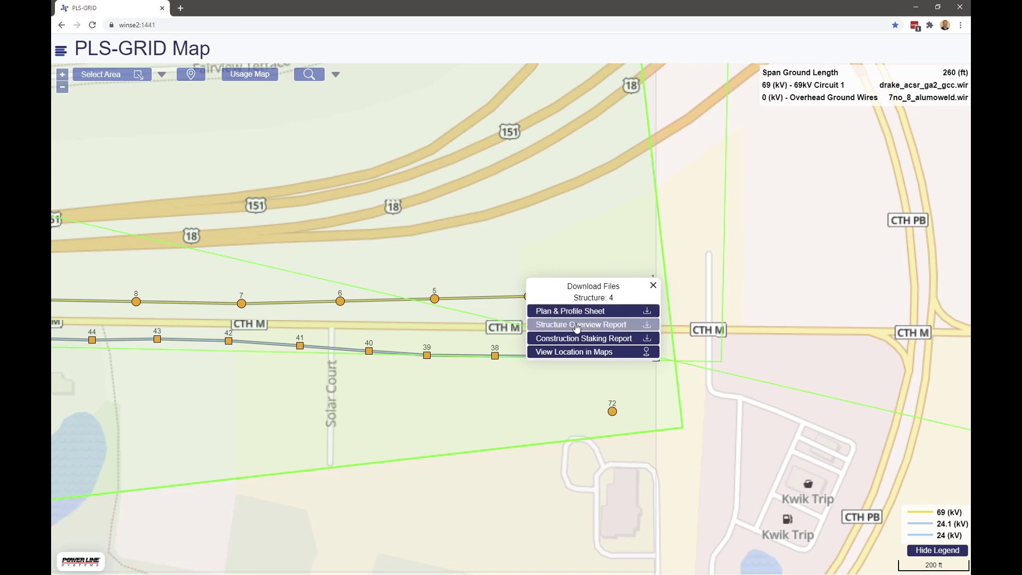
- View structure 4's location in Google Maps, then close it and the popup and zoom out
click(578, 353)
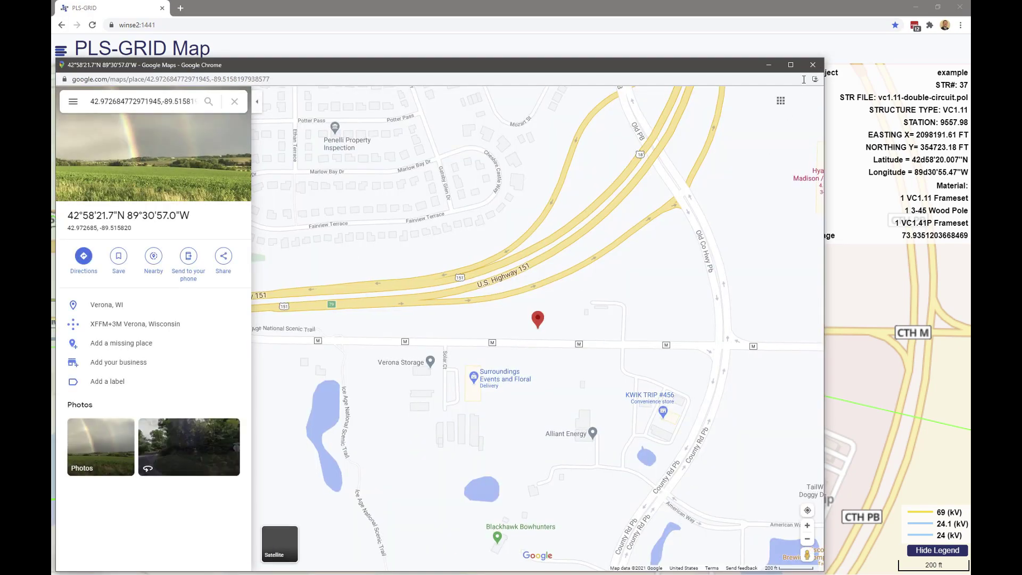
click(813, 65)
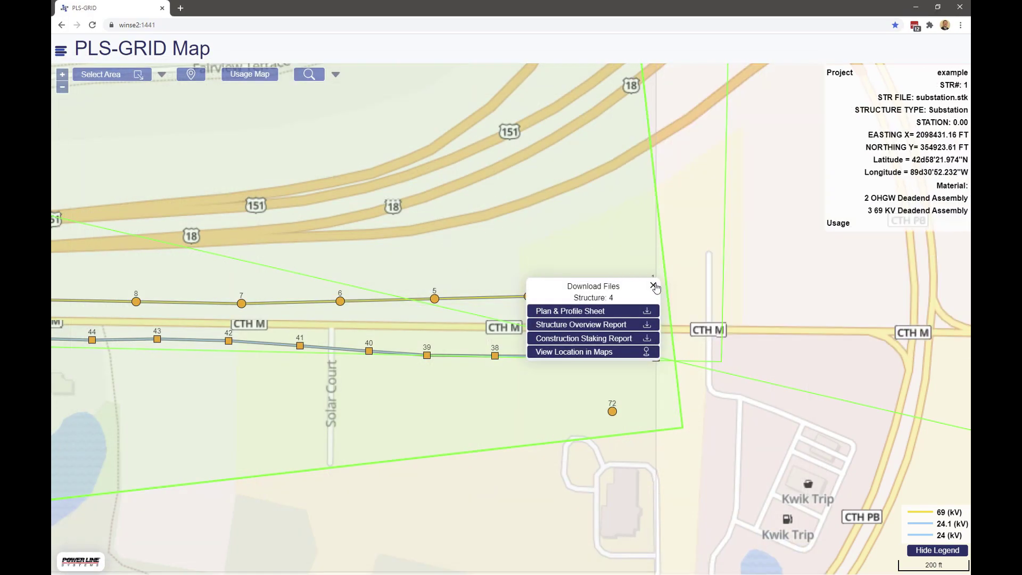
click(653, 285)
scroll(458, 228, down, 2)
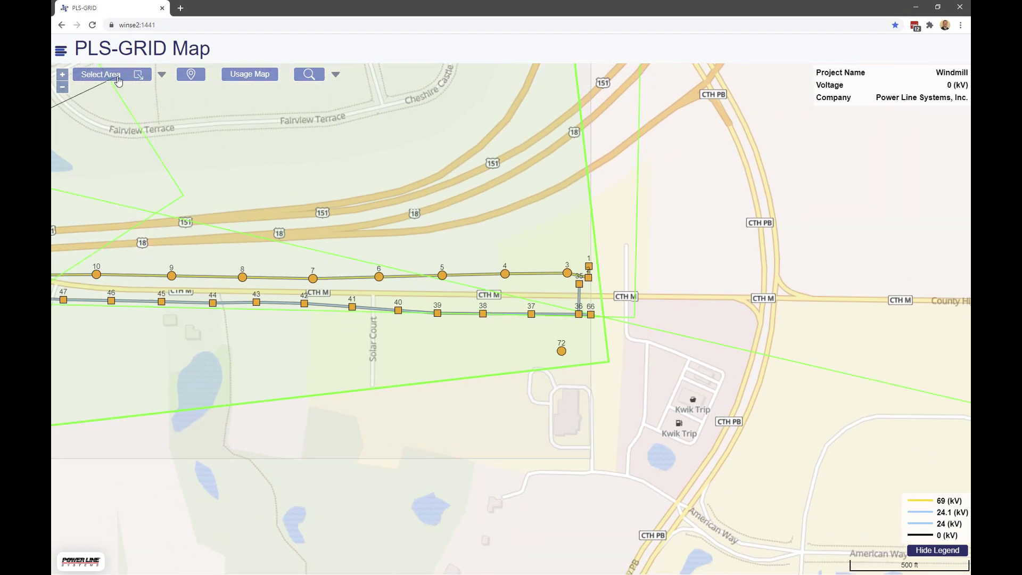
- Select an area around the line's structures and expand its structure overview and construction staking reports
click(119, 81)
drag(124, 135, 713, 485)
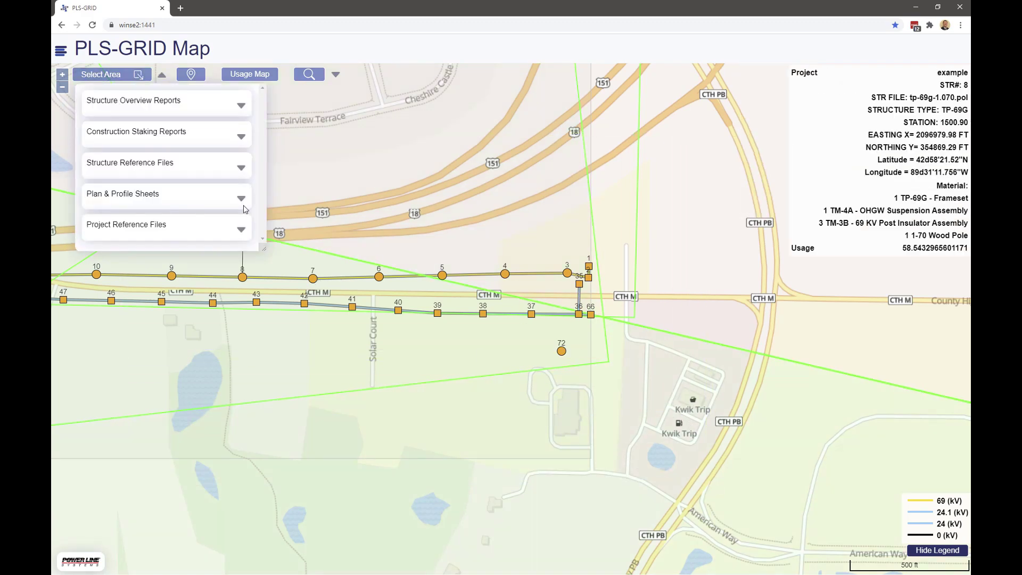
click(242, 106)
scroll(239, 137, down, 5)
scroll(239, 137, down, 1)
click(243, 141)
scroll(239, 175, down, 10)
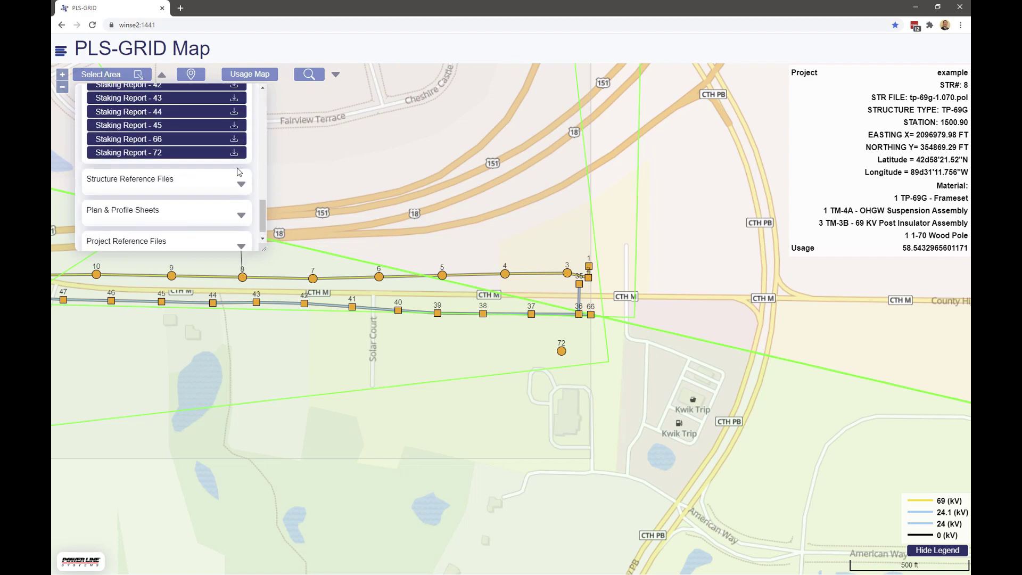
- Expand the structure reference, plan and profile, and project reference files, then center on current location
click(241, 185)
scroll(242, 189, down, 3)
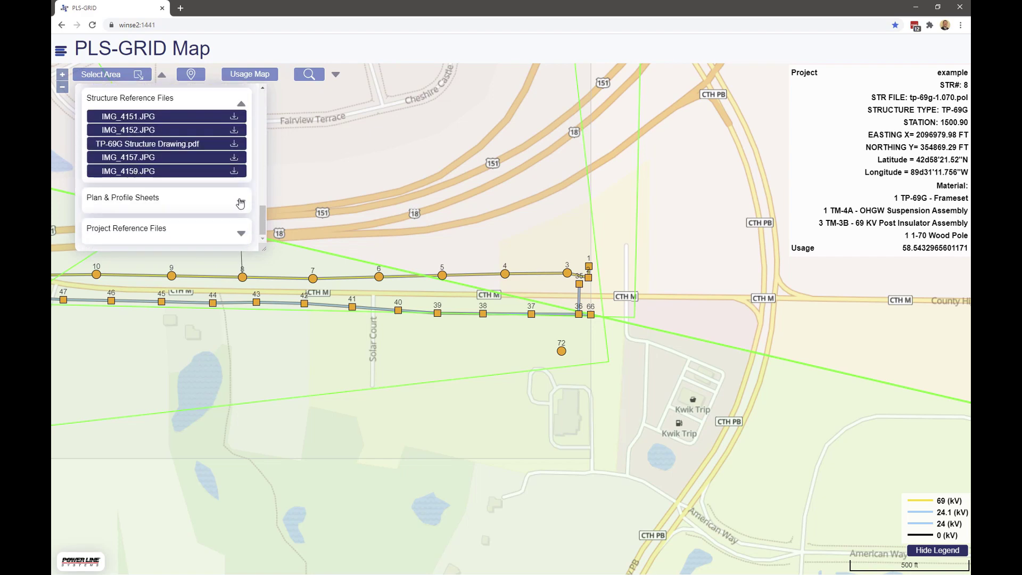
click(240, 203)
scroll(238, 214, down, 1)
click(242, 235)
scroll(240, 224, down, 1)
click(192, 79)
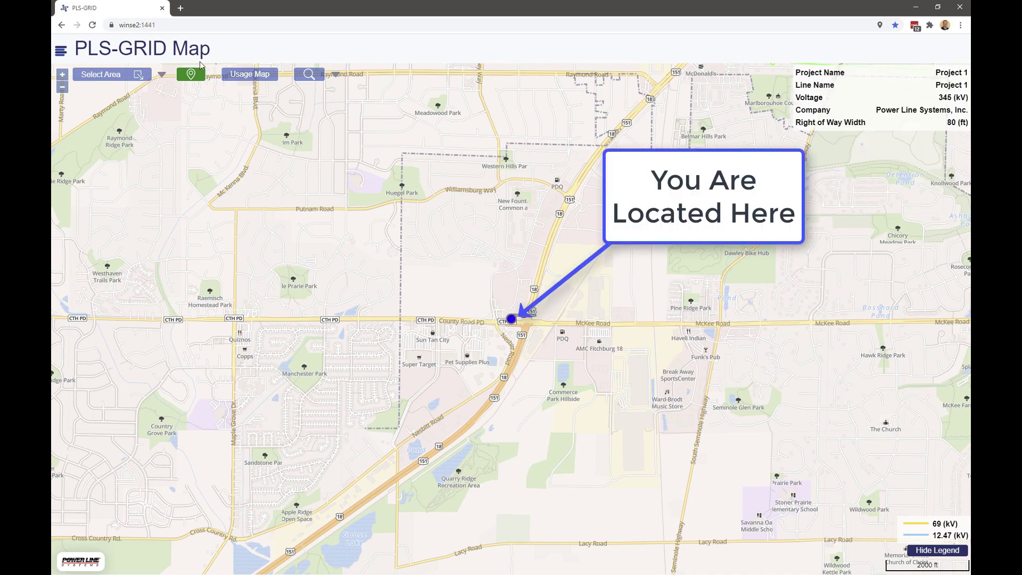
- Toggle the current-location marker off and on, then zoom to the Verona South line's east end
click(188, 79)
click(197, 84)
scroll(625, 266, down, 3)
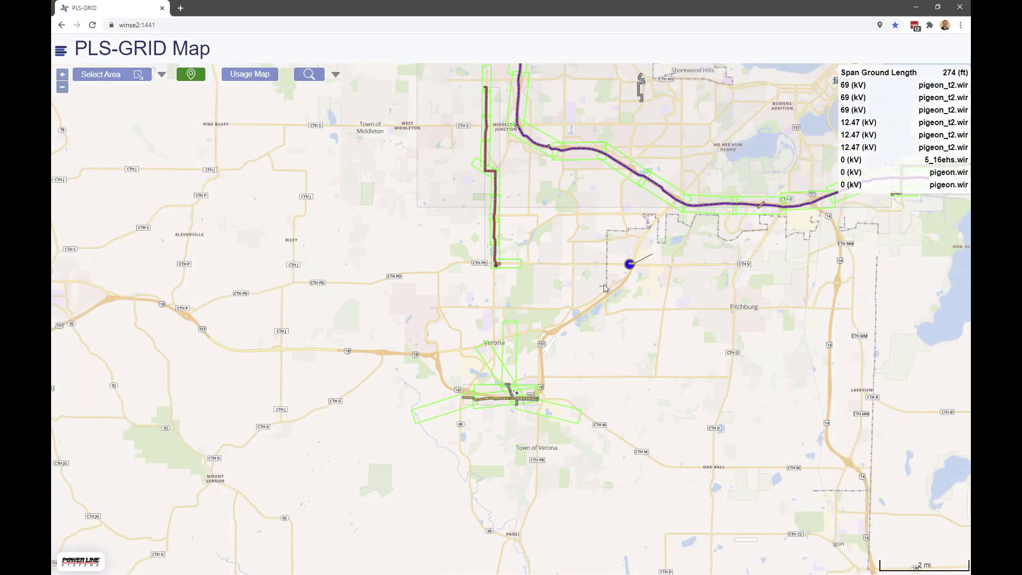
scroll(589, 293, up, 3)
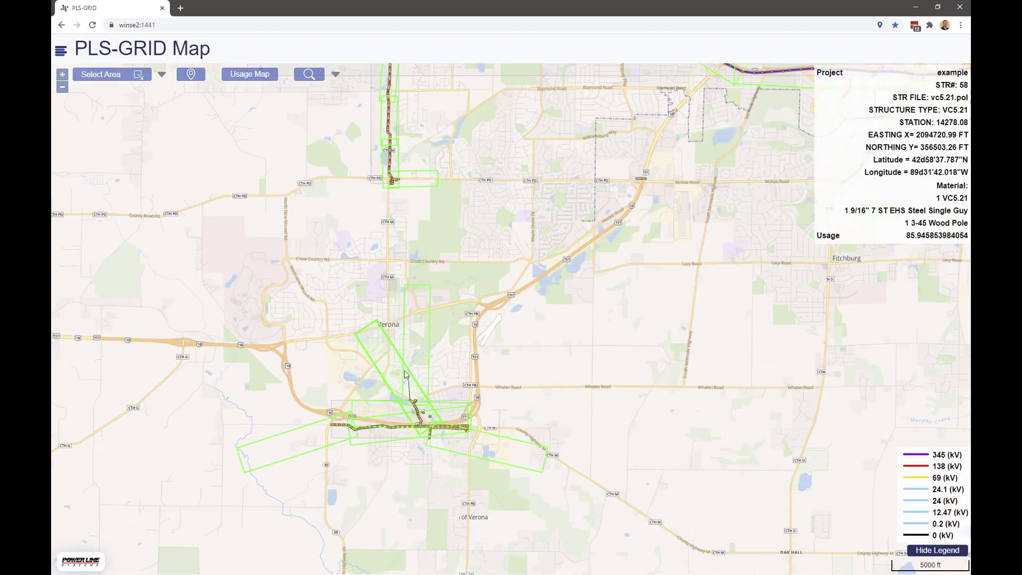
scroll(463, 442, up, 3)
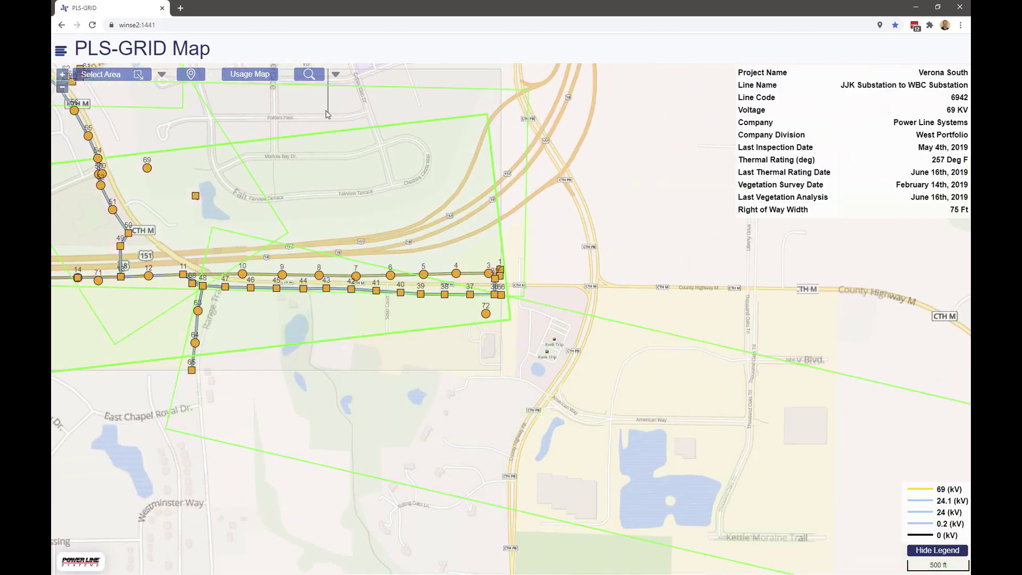
- Search projects for 'WBC' and zoom to the JJK Substation to WBC Substation project
click(309, 74)
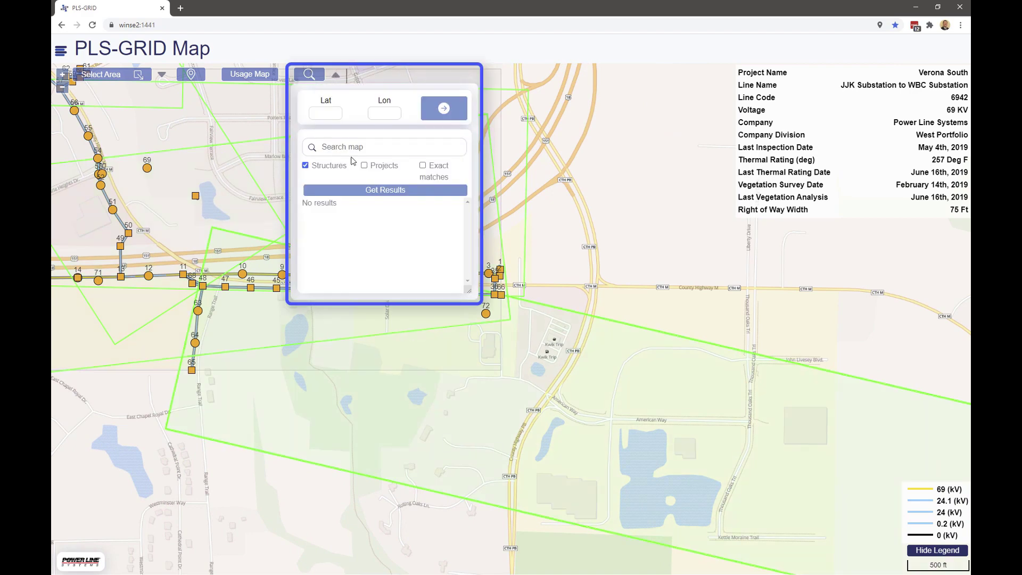
text(WBC)
click(364, 165)
click(370, 191)
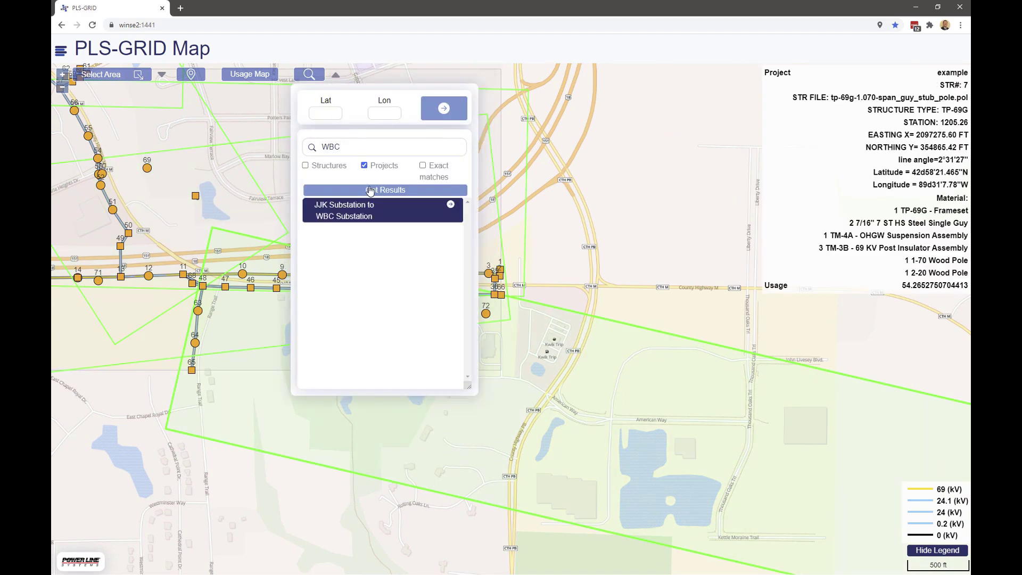
click(359, 211)
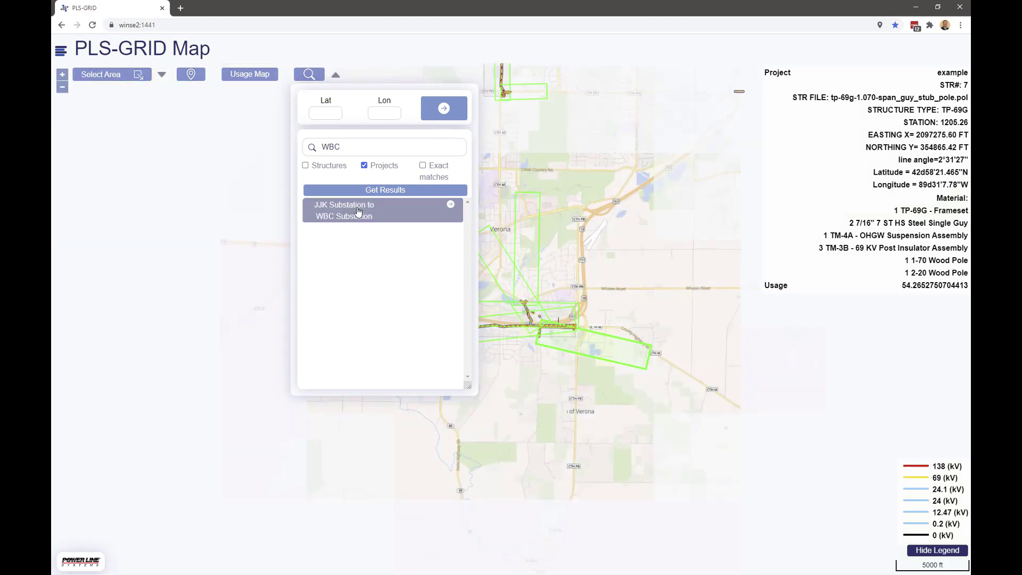
click(336, 75)
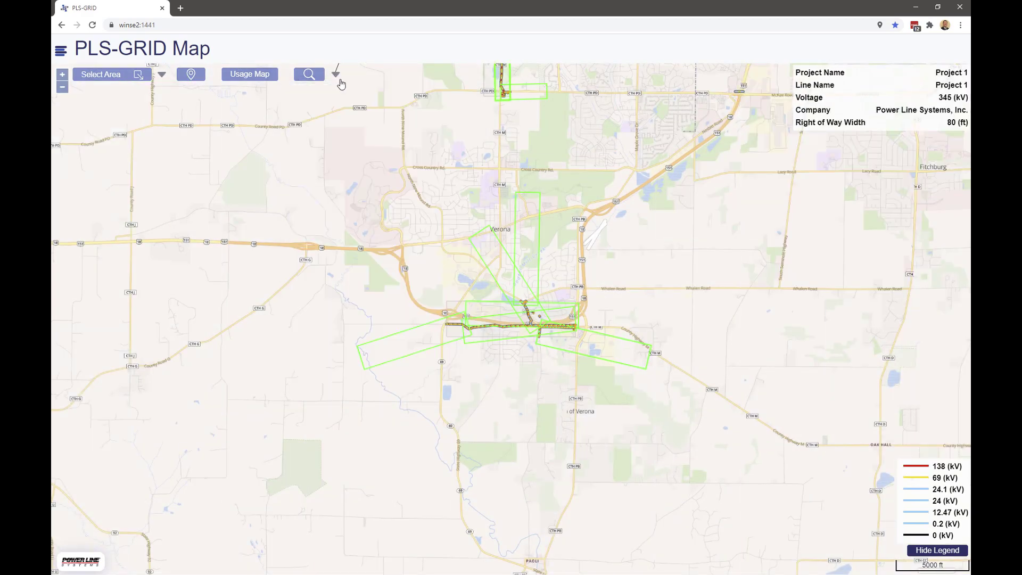
- Turn on the usage heatmap and zoom in along the Verona South line's structures
click(252, 77)
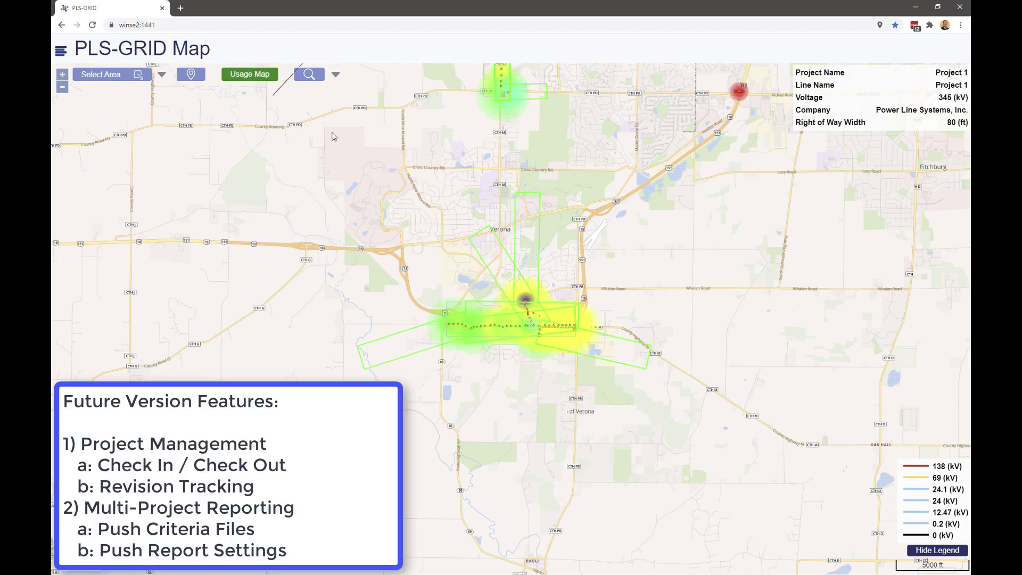
scroll(539, 321, up, 1)
scroll(539, 321, up, 3)
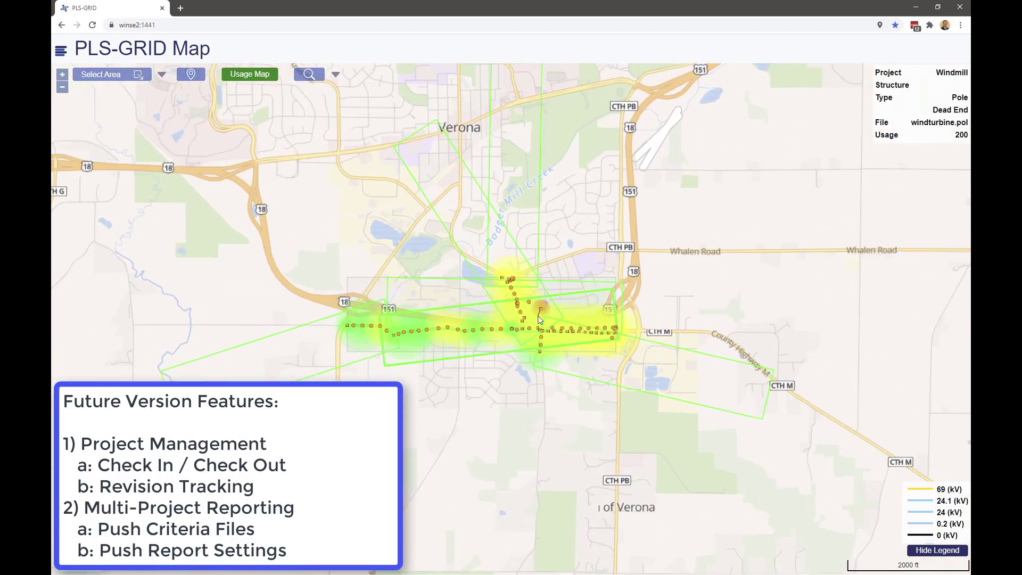
scroll(531, 407, up, 1)
drag(550, 187, 494, 301)
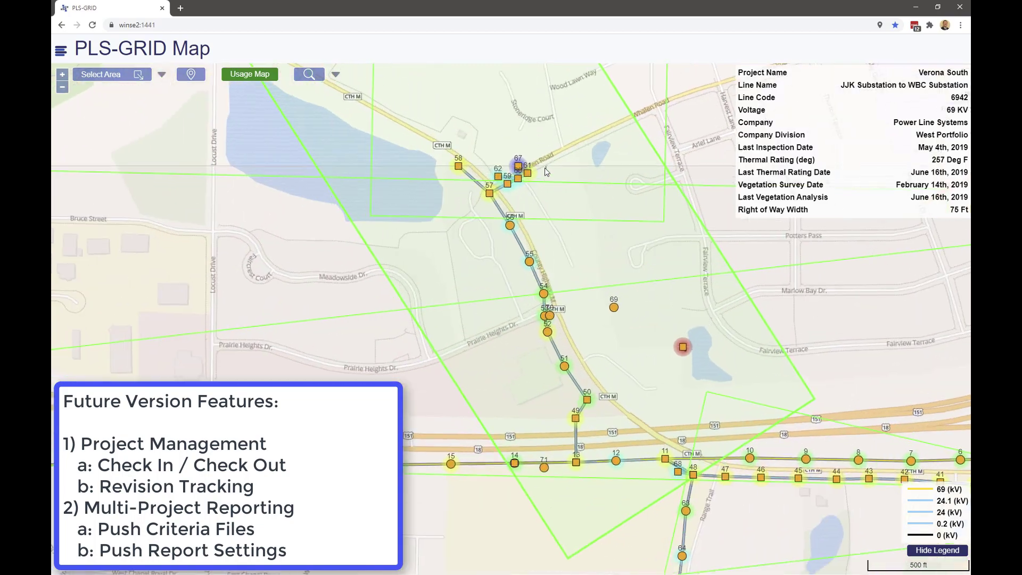
scroll(452, 371, up, 1)
scroll(452, 374, down, 2)
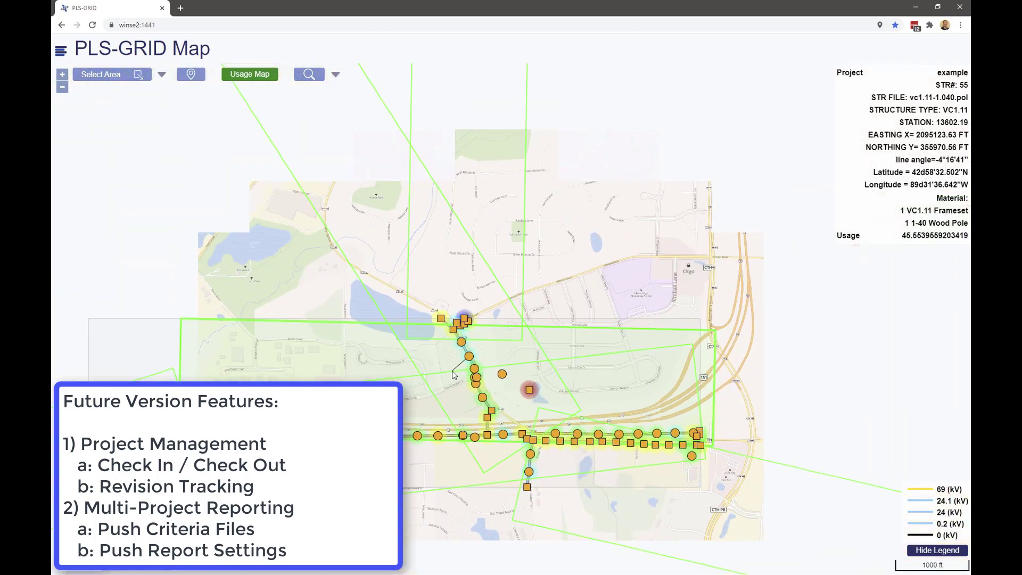
- Pan north to the ATCW-484 line and zoom in on its red high-usage structures
drag(510, 169, 522, 553)
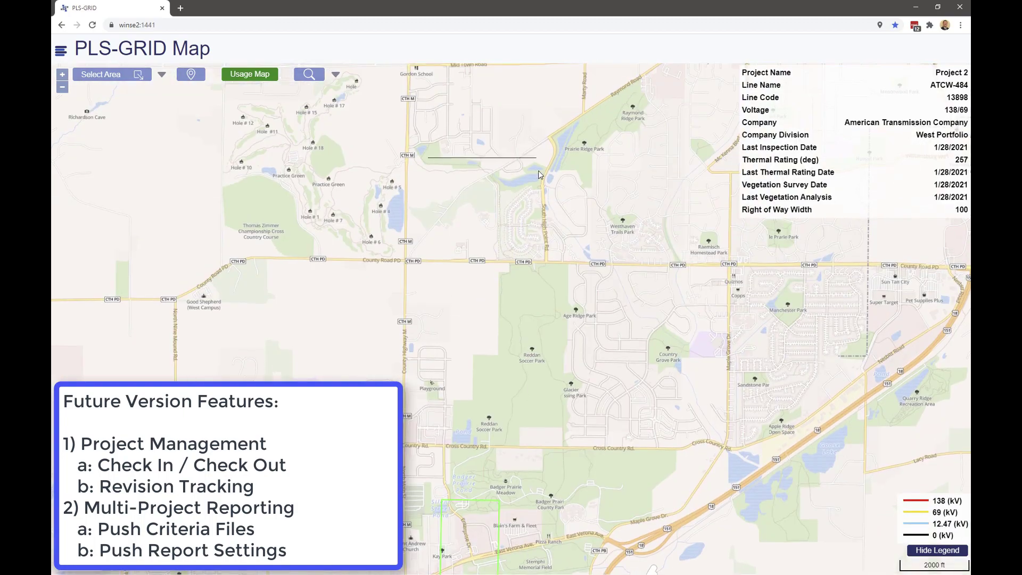
drag(537, 155, 589, 388)
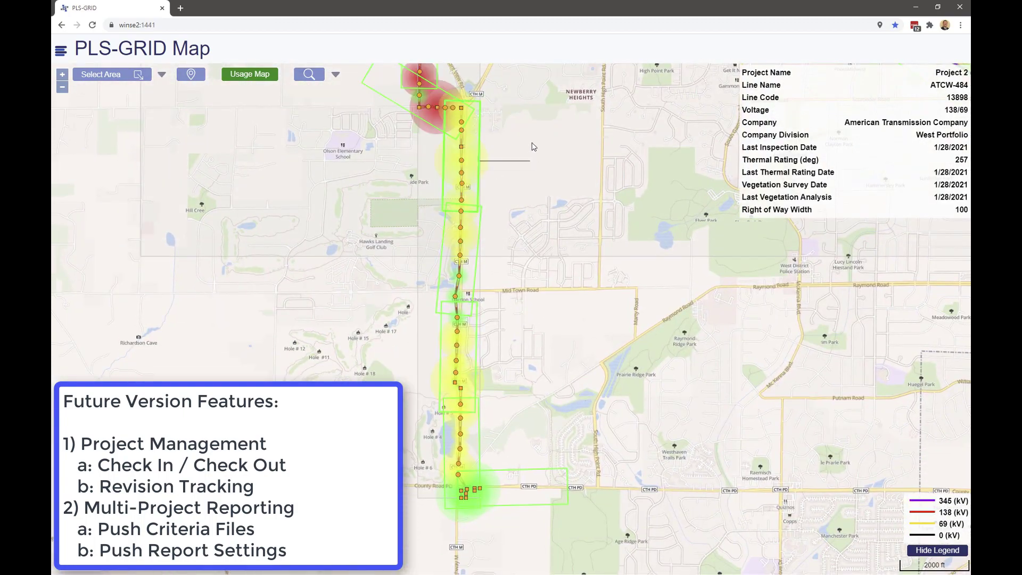
drag(480, 65, 537, 217)
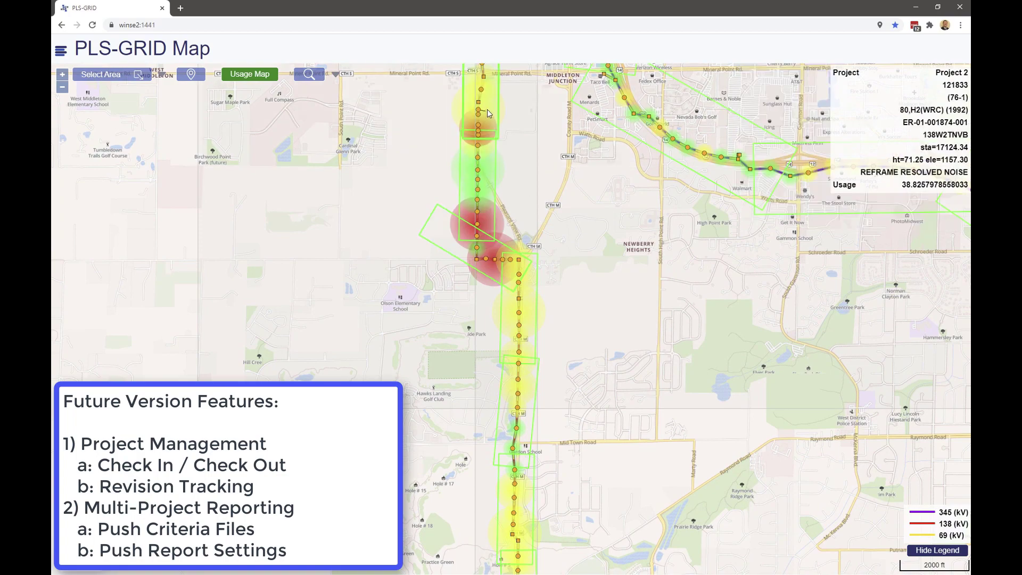
scroll(487, 110, up, 1)
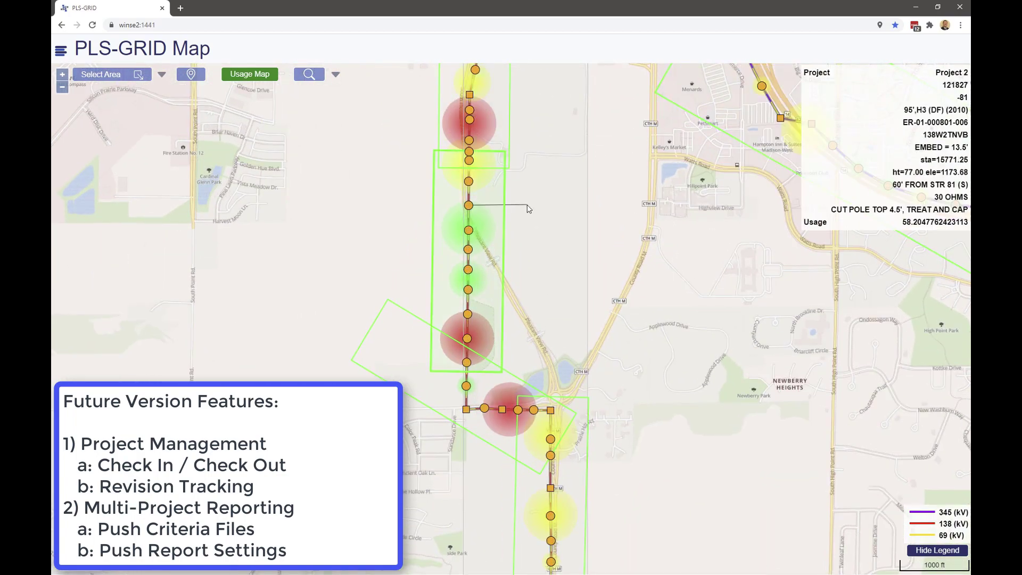
scroll(525, 203, up, 1)
scroll(525, 177, down, 1)
scroll(524, 177, down, 3)
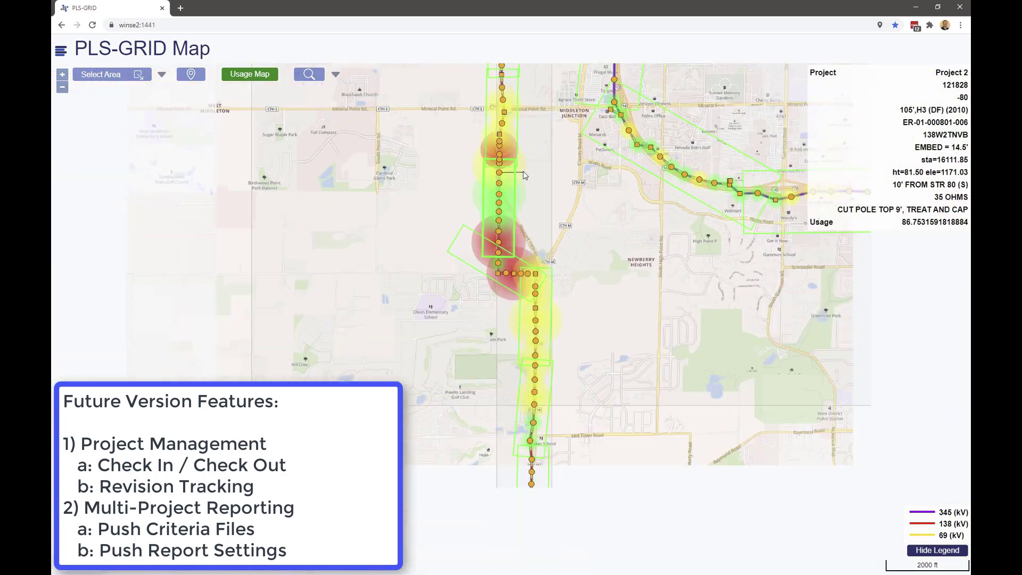